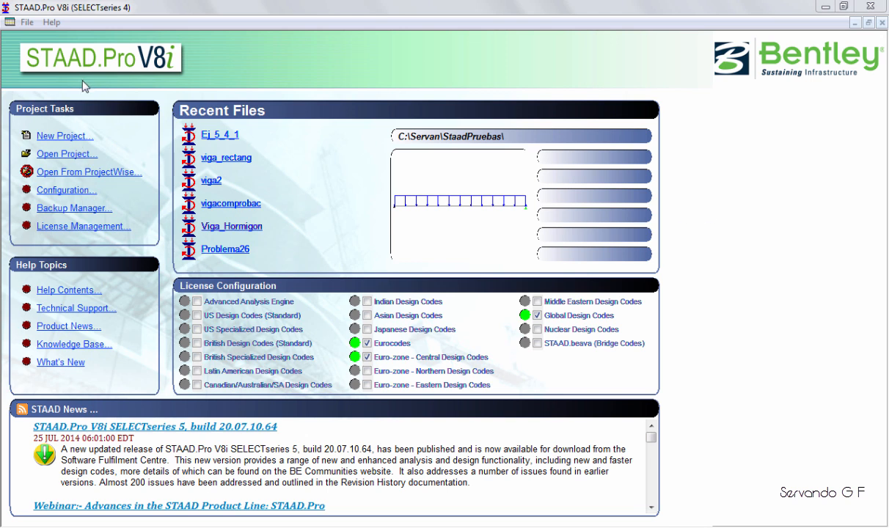
# Create a new Plane structure named Truss_1 in metres and kilonewtons, starting with the Add Beam option.
pyautogui.click(63, 136)
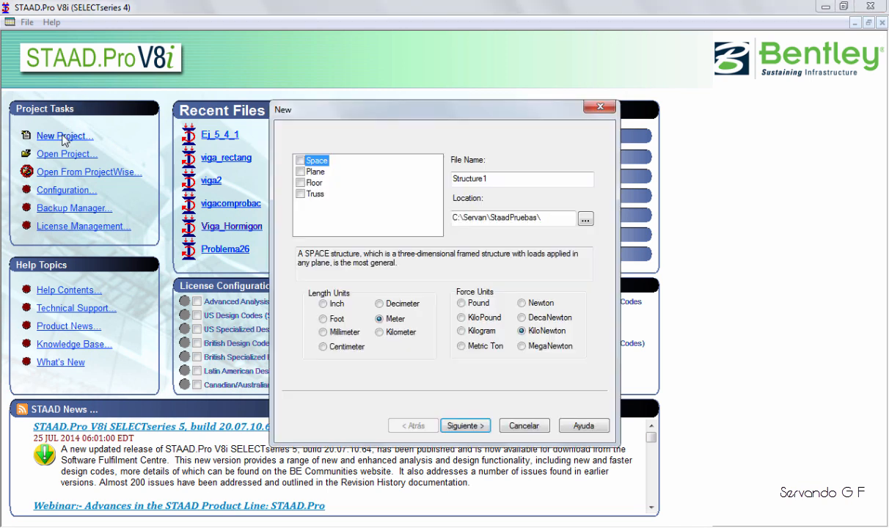
pyautogui.click(300, 172)
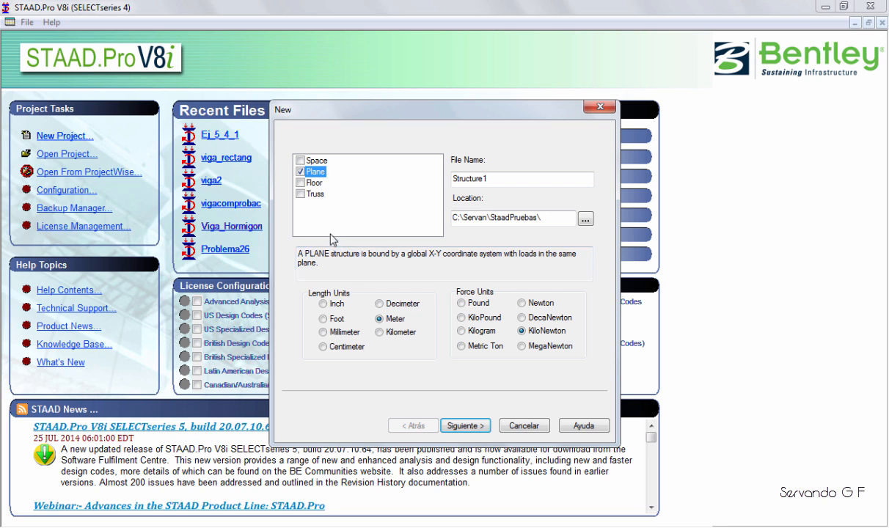
pyautogui.doubleClick(478, 183)
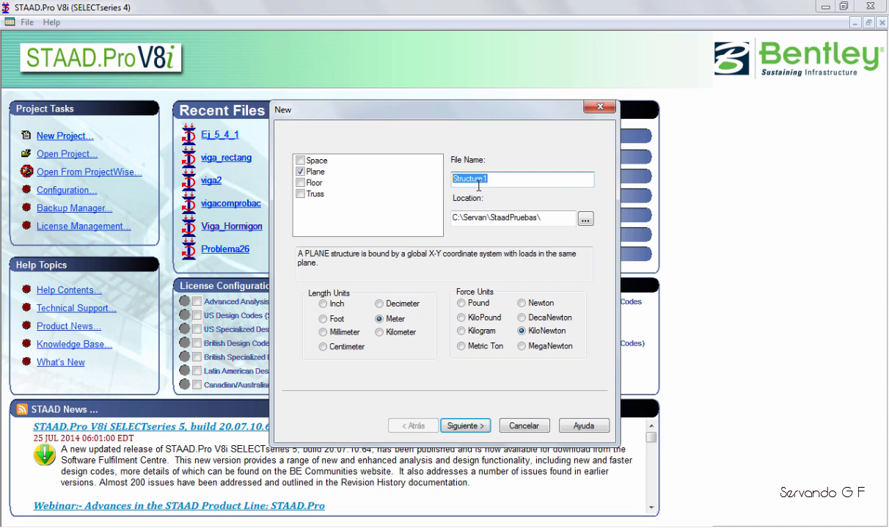
pyautogui.write('Struss')
pyautogui.write('_')
pyautogui.press('BackSpace')
pyautogui.press('BackSpace')
pyautogui.press('BackSpace')
pyautogui.press('BackSpace')
pyautogui.press('BackSpace')
pyautogui.press('BackSpace')
pyautogui.press('BackSpace')
pyautogui.write('Truss_1')
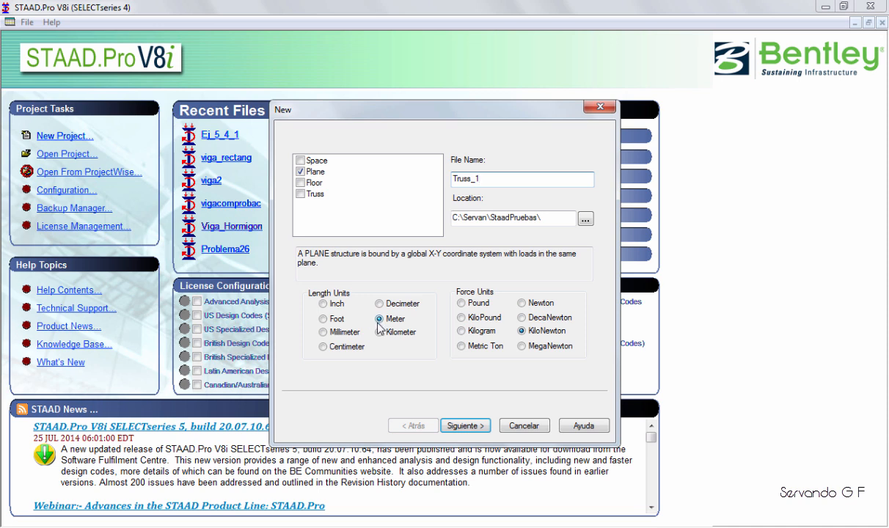
pyautogui.click(461, 427)
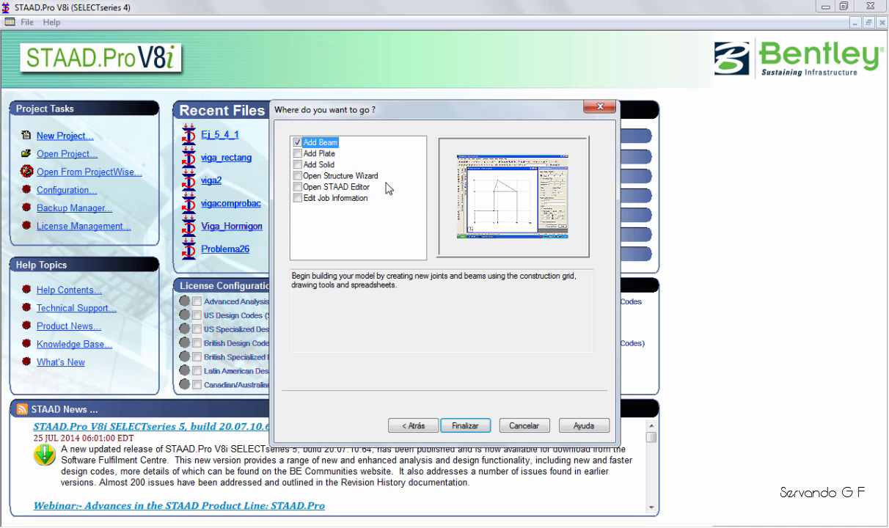
pyautogui.click(465, 426)
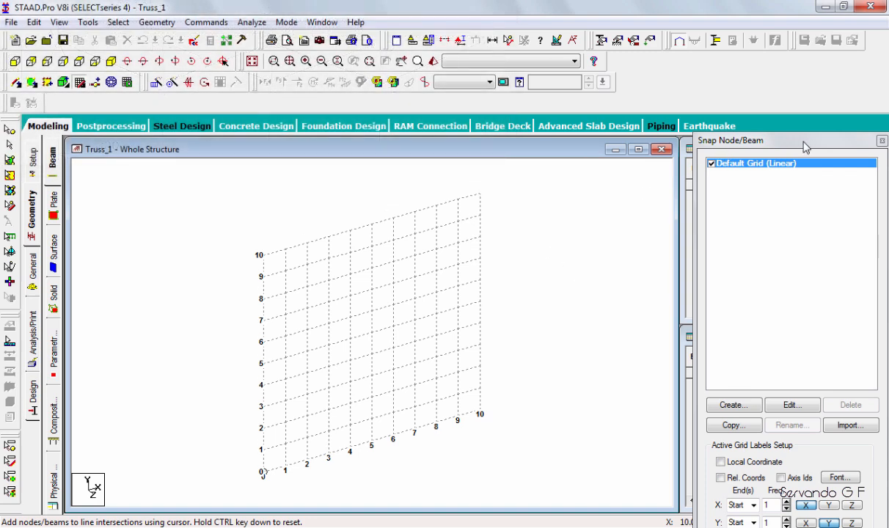
# Edit the default linear grid to have 4 construction lines to the right in X at 6 m spacing.
pyautogui.doubleClick(788, 140)
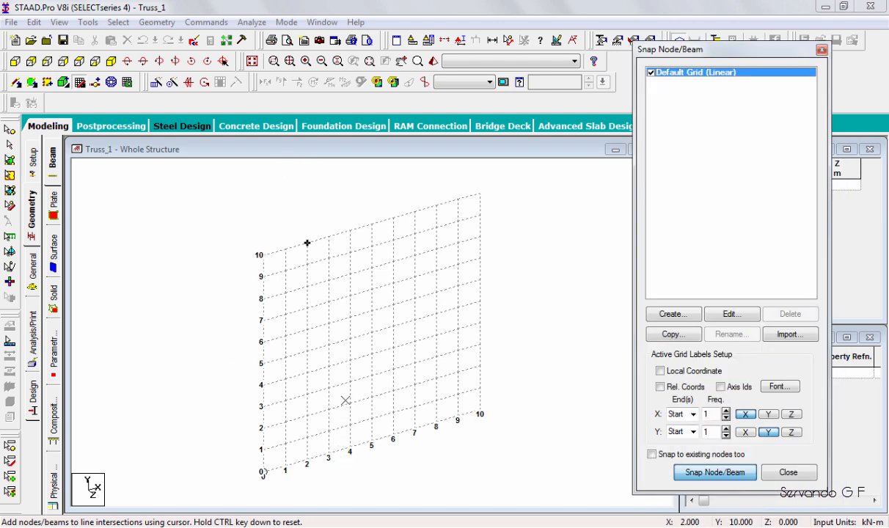
pyautogui.click(728, 317)
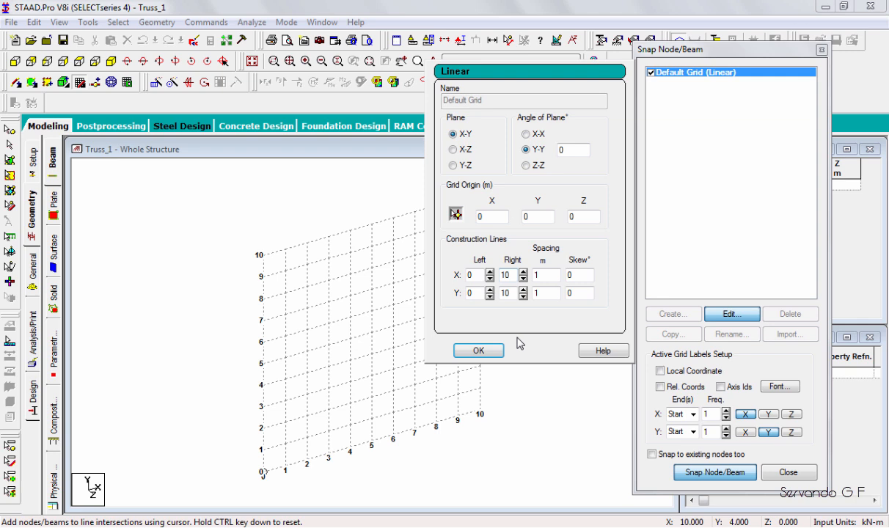
pyautogui.hotkey('shift', 'Home')
pyautogui.write('4')
pyautogui.press('Tab')
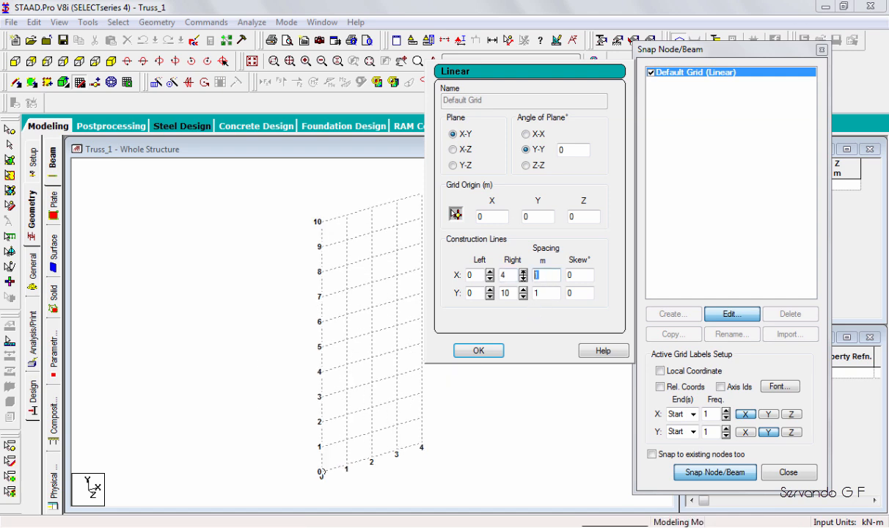
pyautogui.write('6')
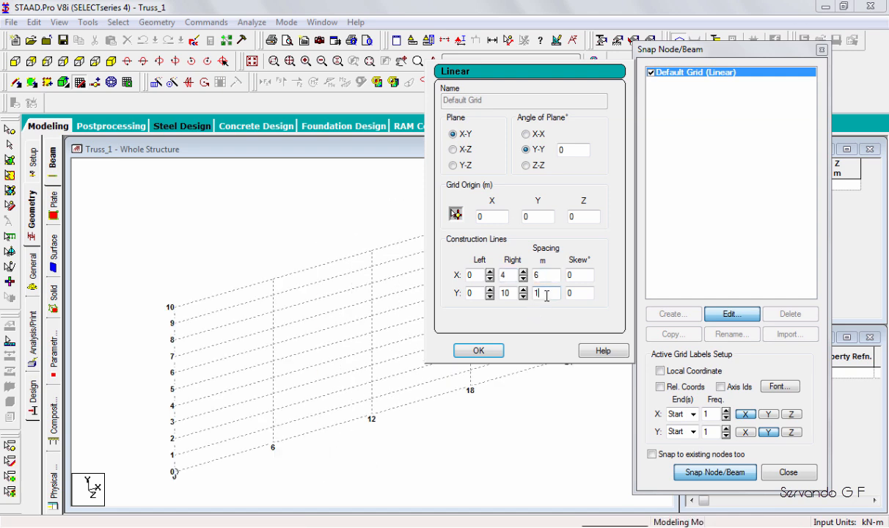
# Set the default grid's Y direction to 1 construction line at 3 m spacing and accept the grid.
pyautogui.press('Tab')
pyautogui.press('Tab')
pyautogui.press('Tab')
pyautogui.write('1')
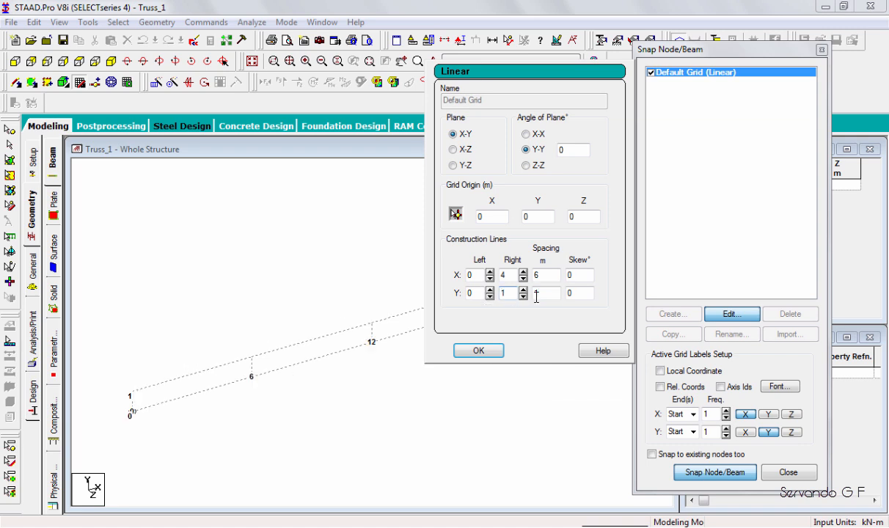
pyautogui.press('Tab')
pyautogui.write('3')
pyautogui.click(493, 352)
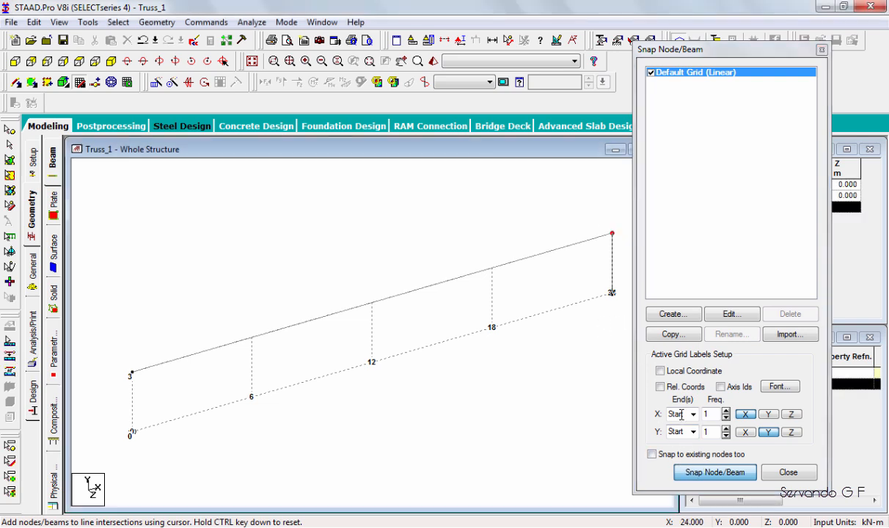
# Draw the bottom chord from (6, 0) to (18, 0) and the end diagonals to the top chord ends at (0, 3) and (24, 3).
pyautogui.click(723, 475)
pyautogui.click(251, 397)
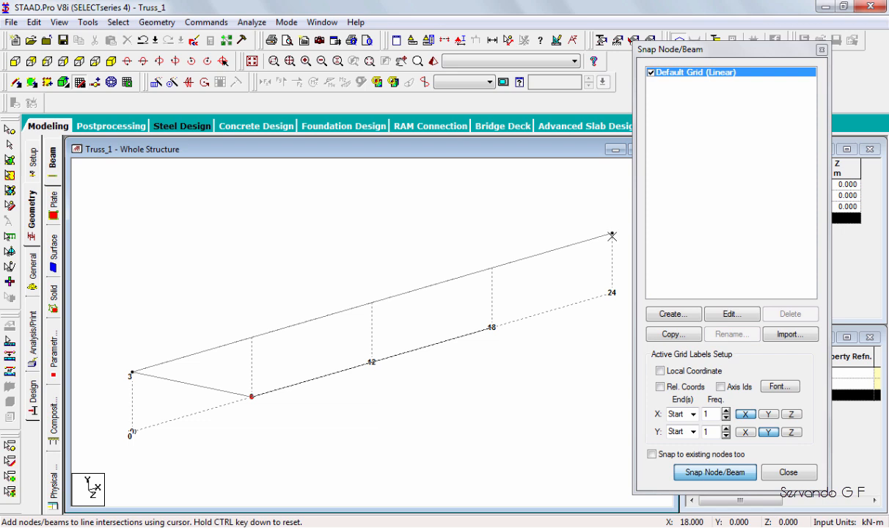
pyautogui.click(612, 234)
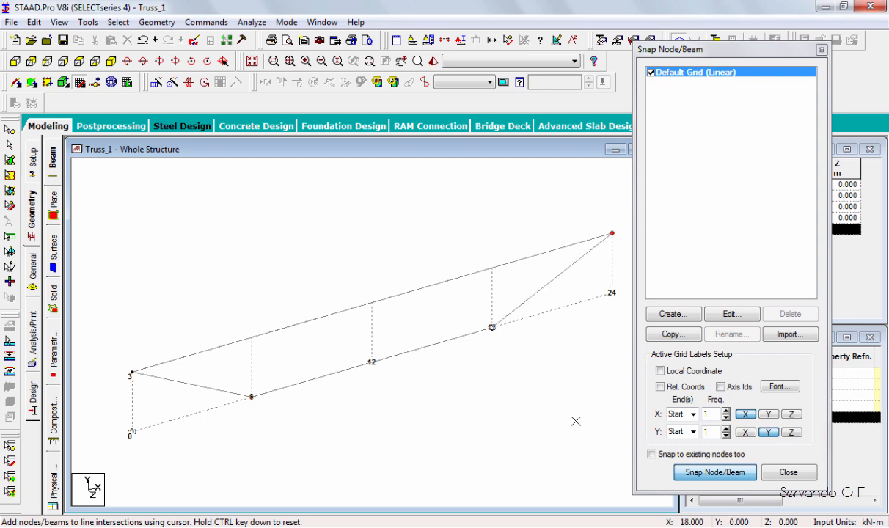
pyautogui.click(676, 473)
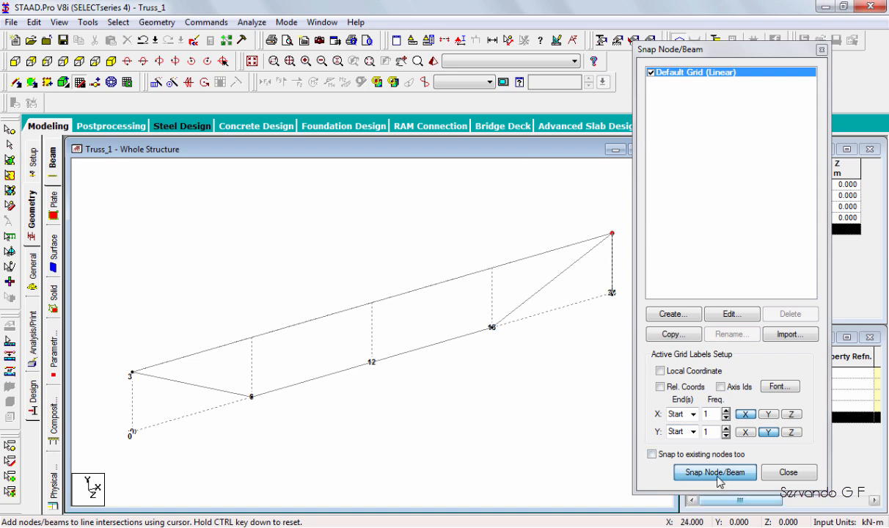
# Add vertical members between the bottom and top chords at X = 6, 12 and 18 m.
pyautogui.click(717, 475)
pyautogui.click(717, 475)
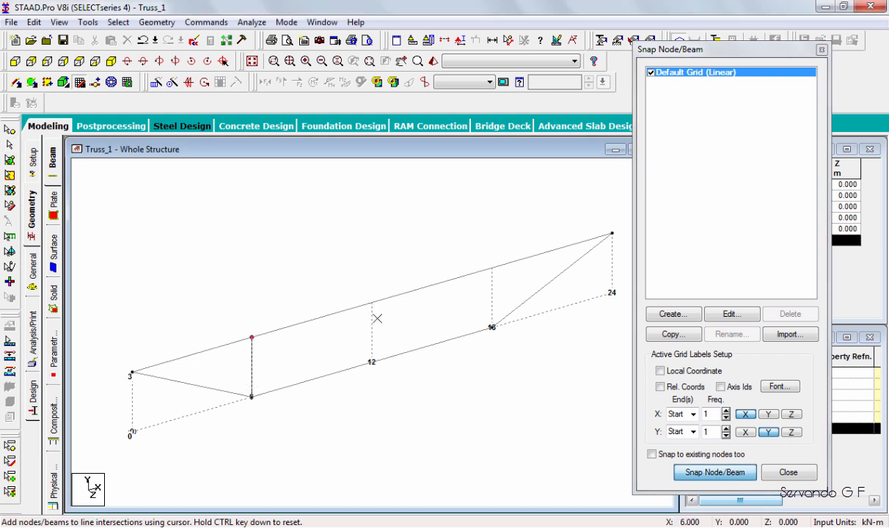
pyautogui.click(377, 330)
pyautogui.click(373, 360)
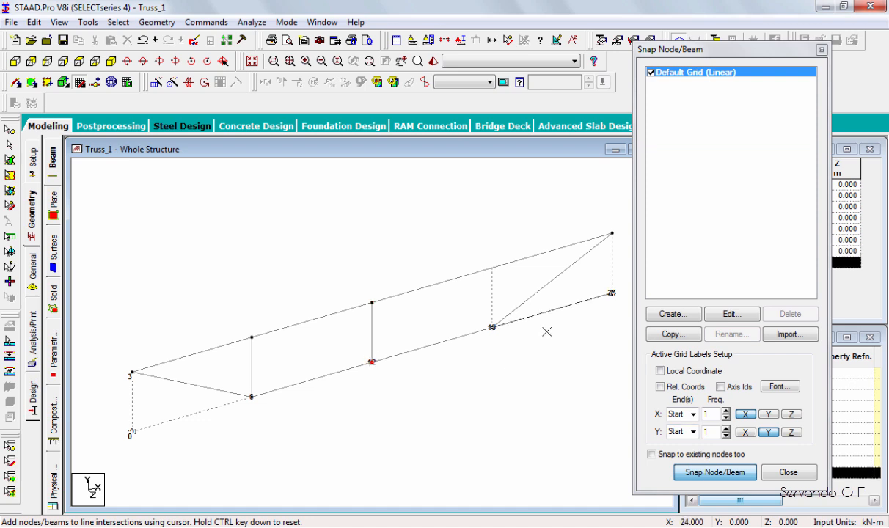
pyautogui.click(690, 470)
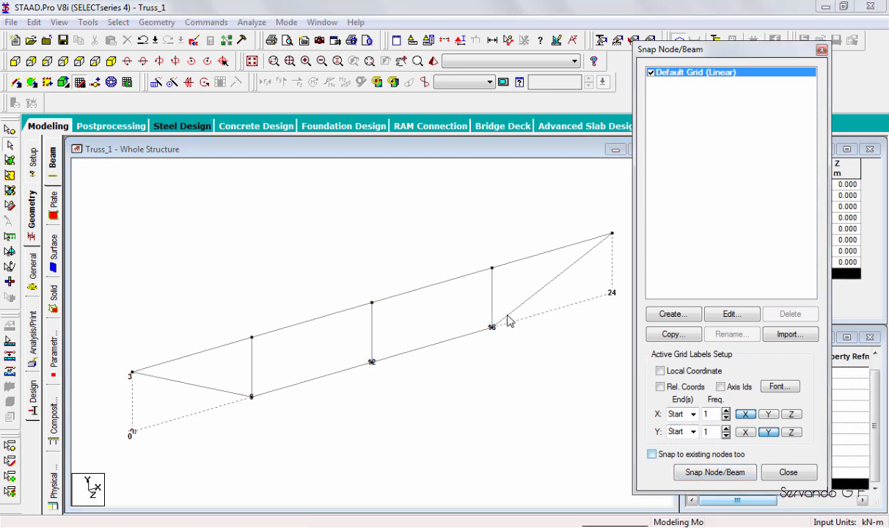
# In the front view, add crossed diagonals in the two middle bays between X = 6 and 18 m, and finish beam drawing.
pyautogui.click(14, 63)
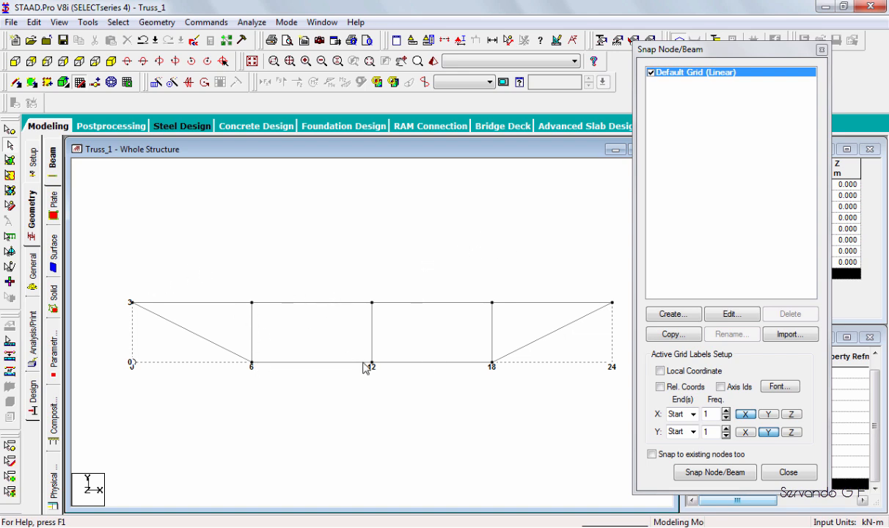
pyautogui.click(372, 307)
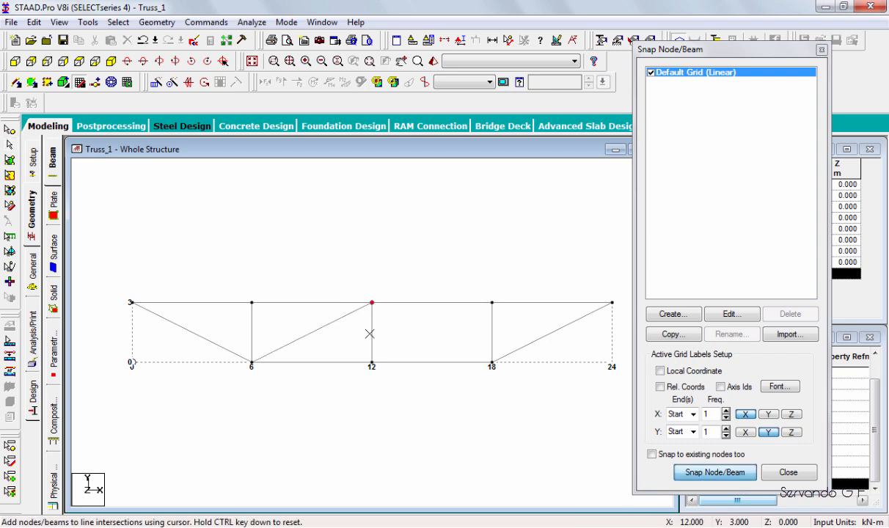
pyautogui.click(491, 363)
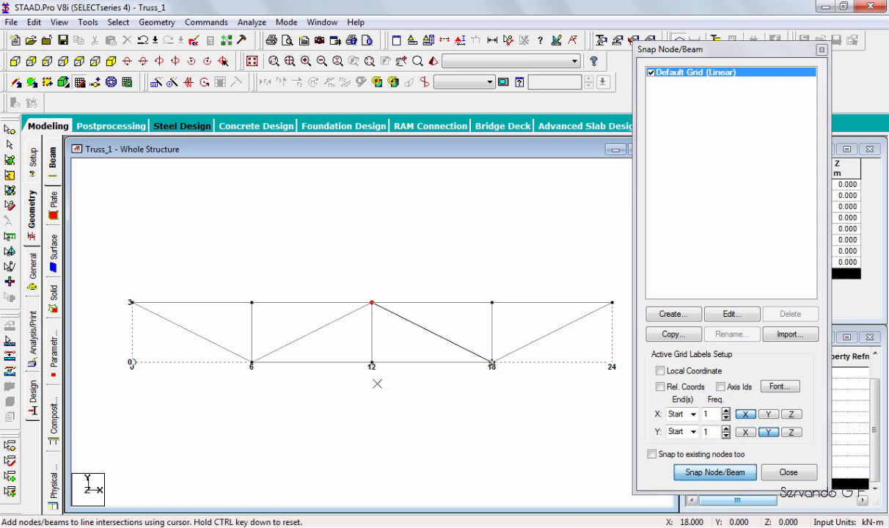
pyautogui.click(251, 302)
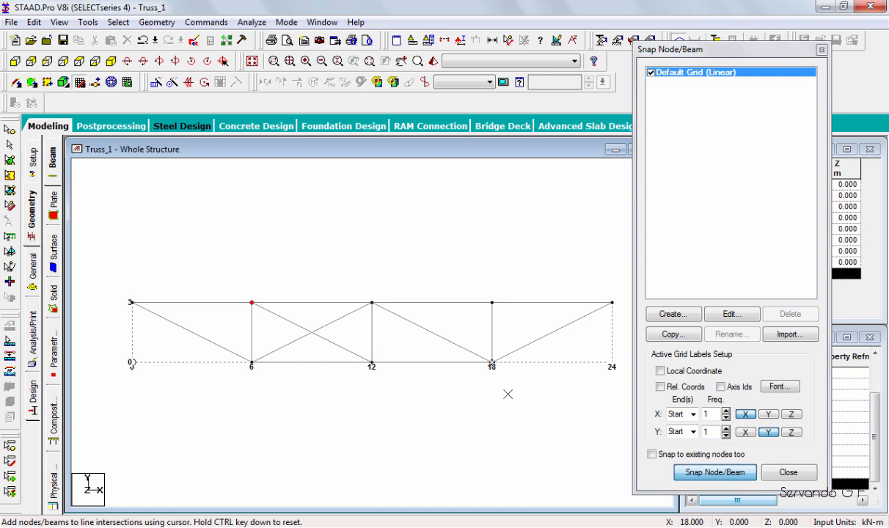
pyautogui.click(372, 362)
pyautogui.click(492, 302)
pyautogui.click(683, 471)
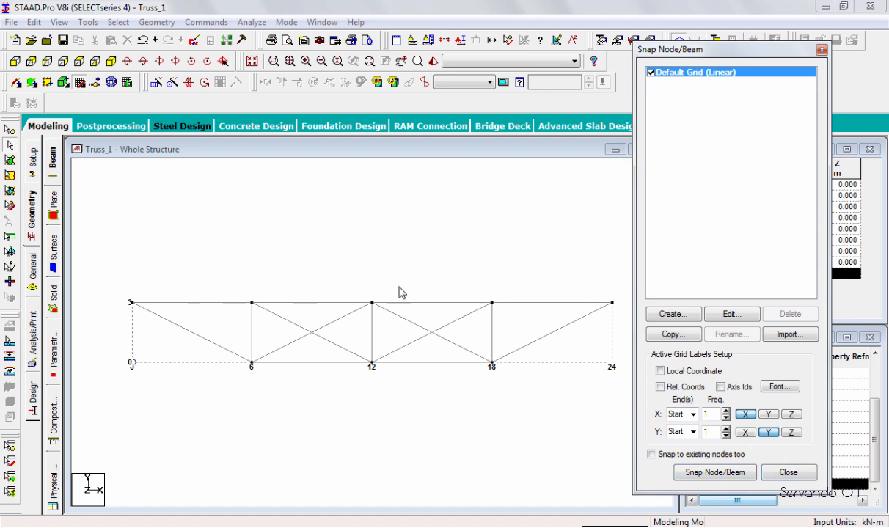
pyautogui.click(787, 473)
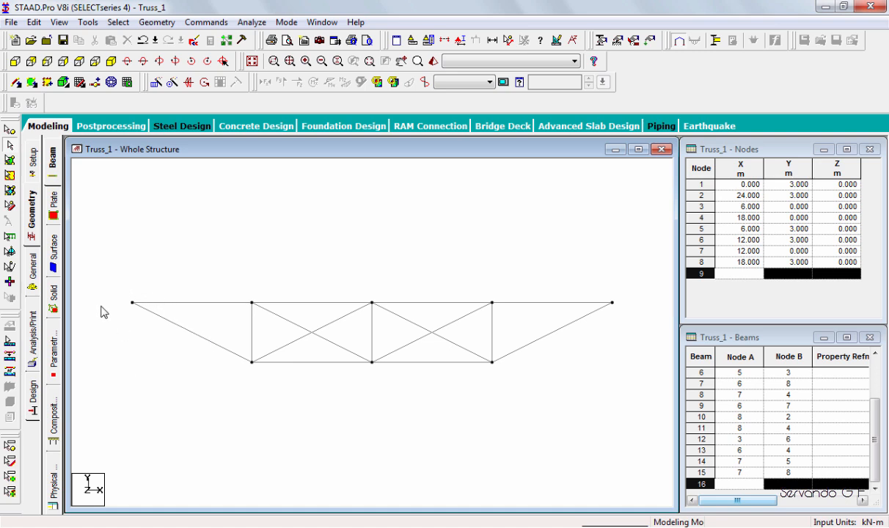
# Display the node number, physical member number and beam number labels on the structure.
pyautogui.click(461, 42)
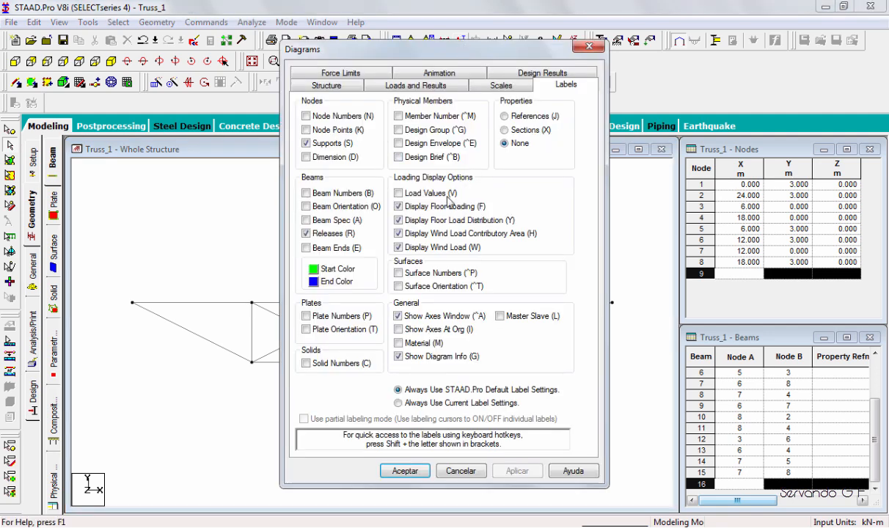
pyautogui.click(305, 116)
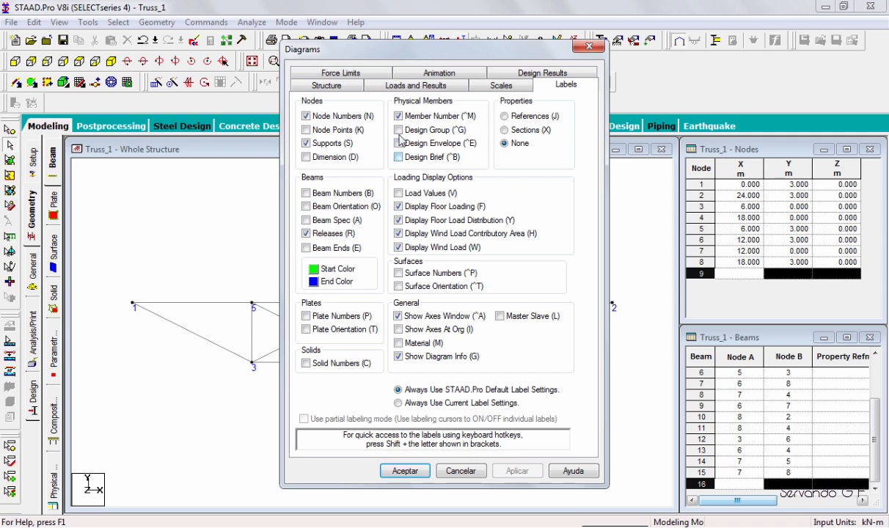
pyautogui.click(306, 194)
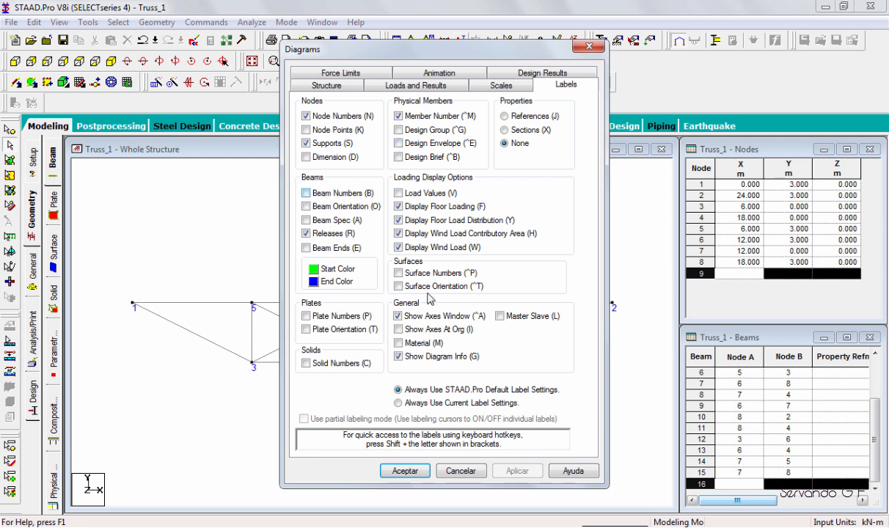
pyautogui.click(516, 470)
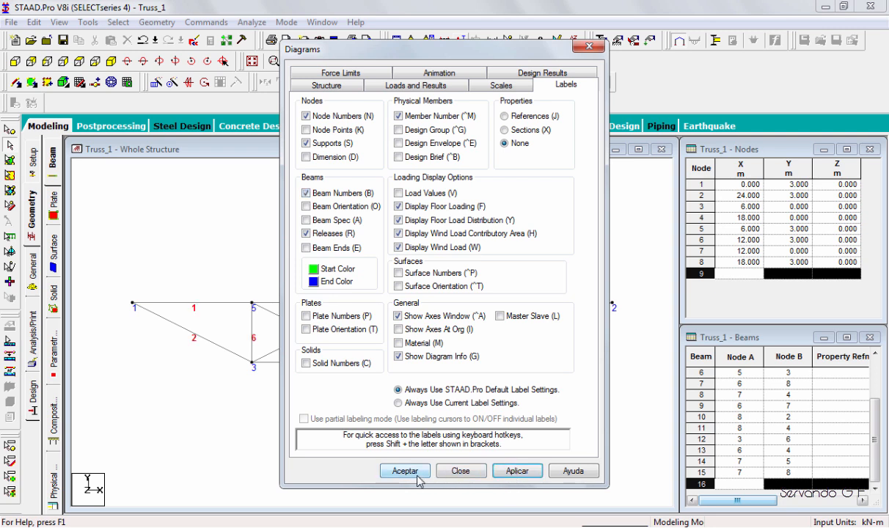
pyautogui.click(404, 470)
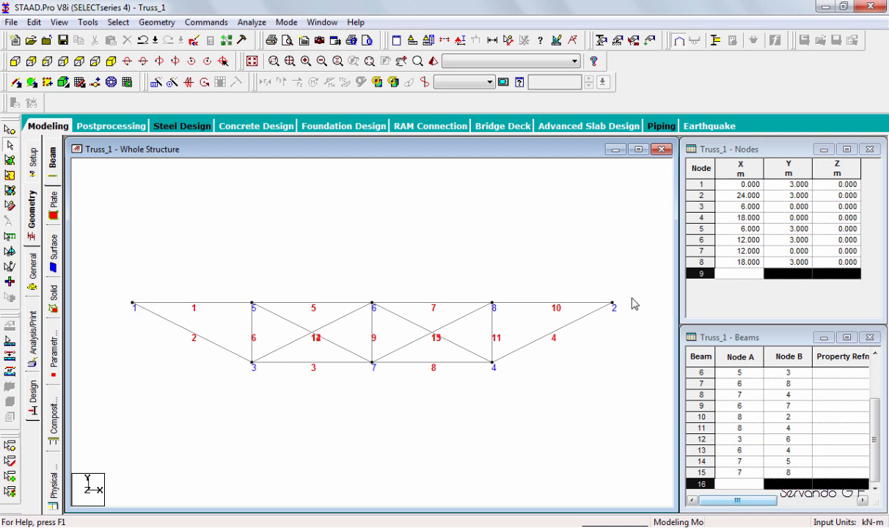
# Select all truss members with a selection window and clear the selection.
pyautogui.click(138, 307)
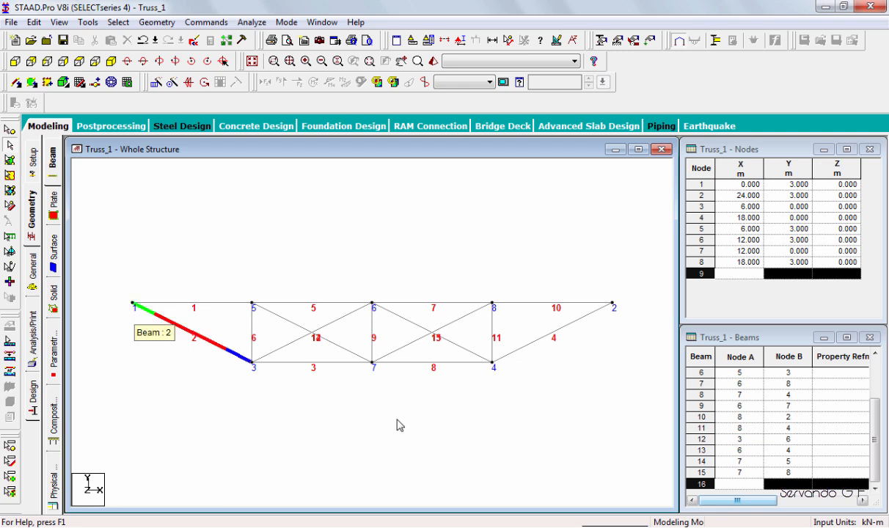
pyautogui.click(253, 398)
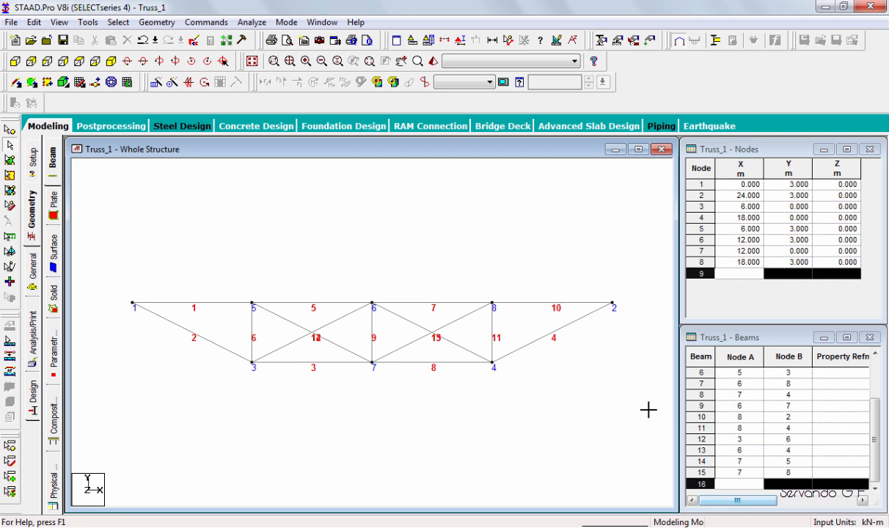
pyautogui.moveTo(648, 410); pyautogui.dragTo(648, 410)
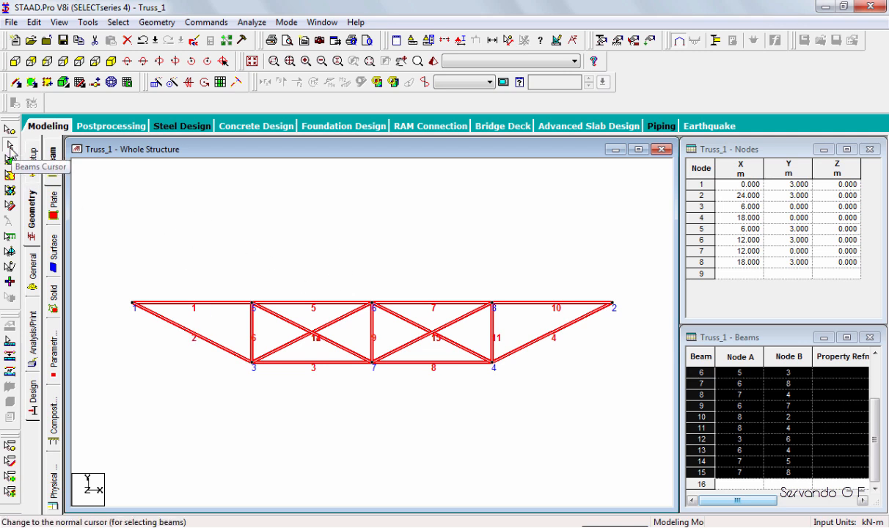
pyautogui.click(176, 192)
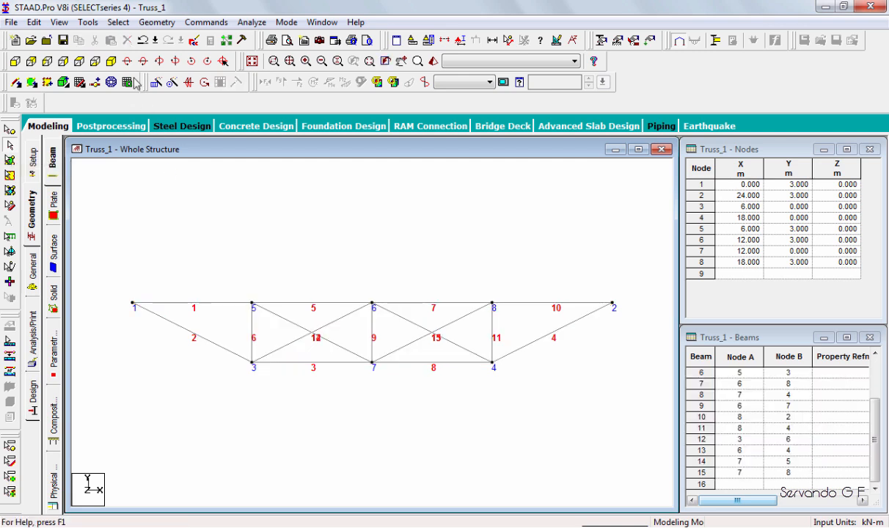
# Select all beams and renumber the members from 1 in ascending order, sorted by X coordinate.
pyautogui.click(115, 26)
pyautogui.click(334, 431)
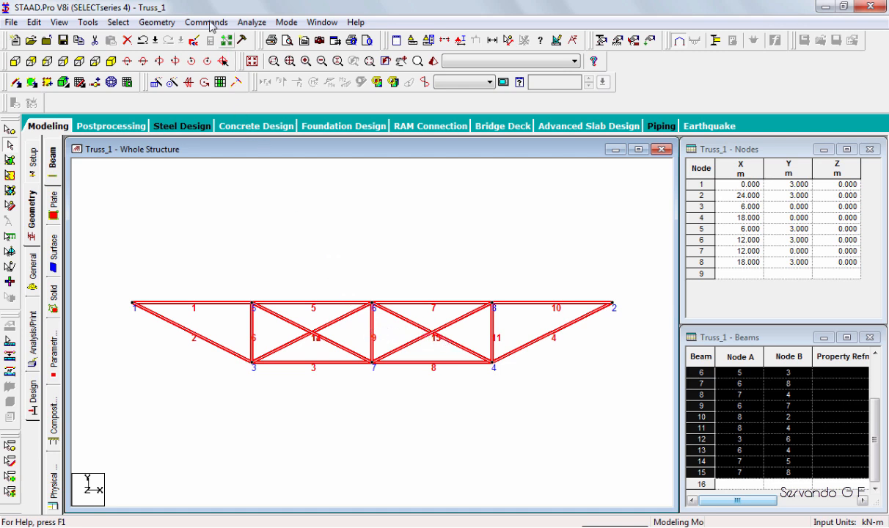
pyautogui.click(155, 22)
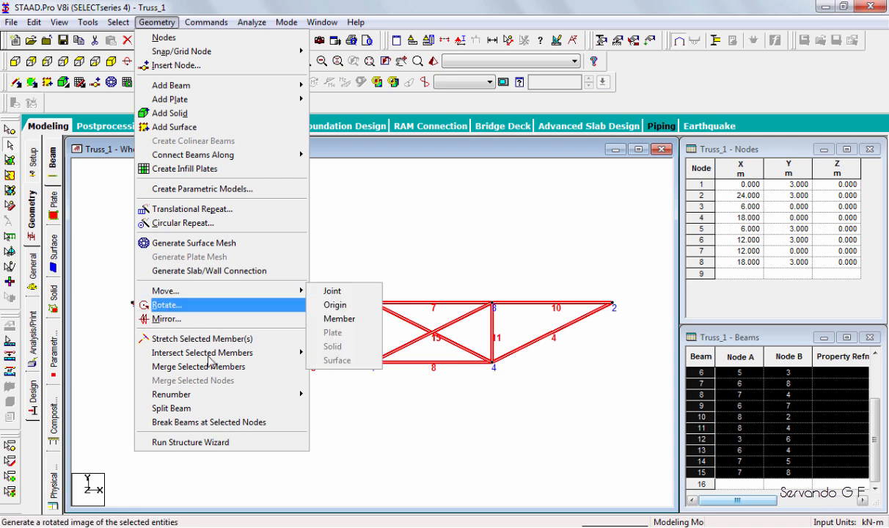
pyautogui.moveTo(198, 396)
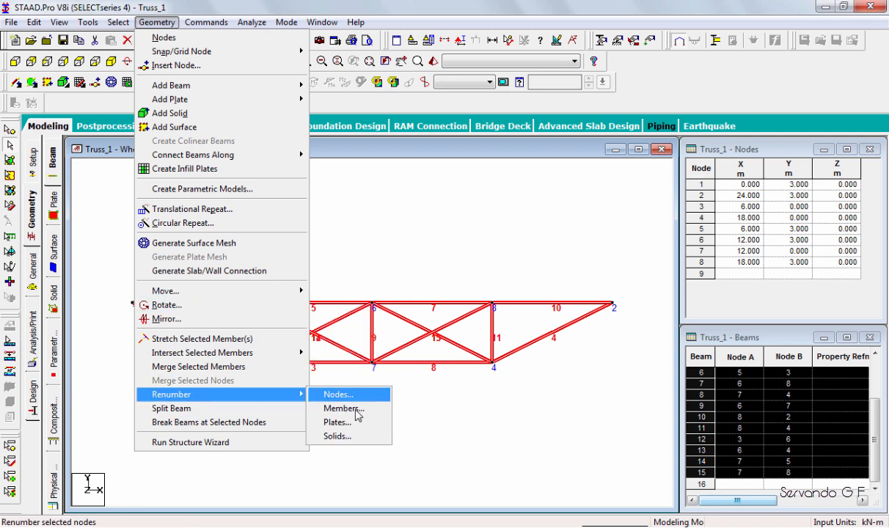
pyautogui.click(342, 408)
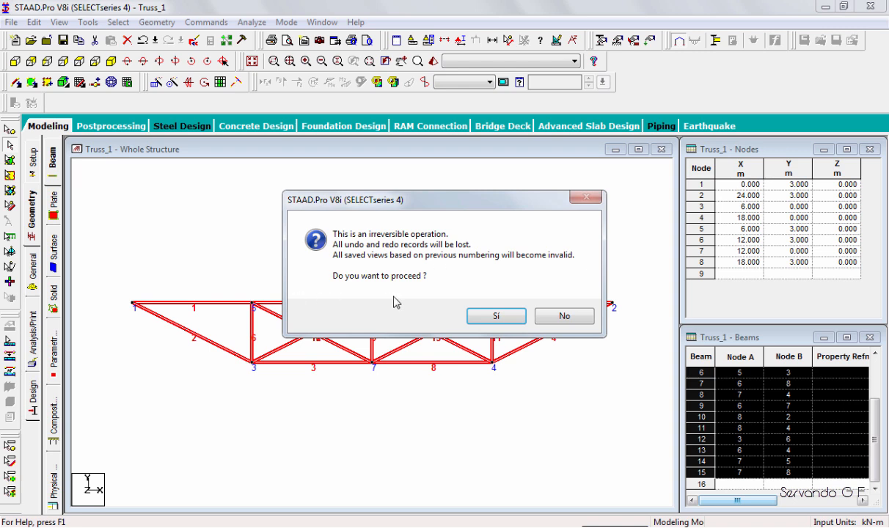
pyautogui.click(497, 316)
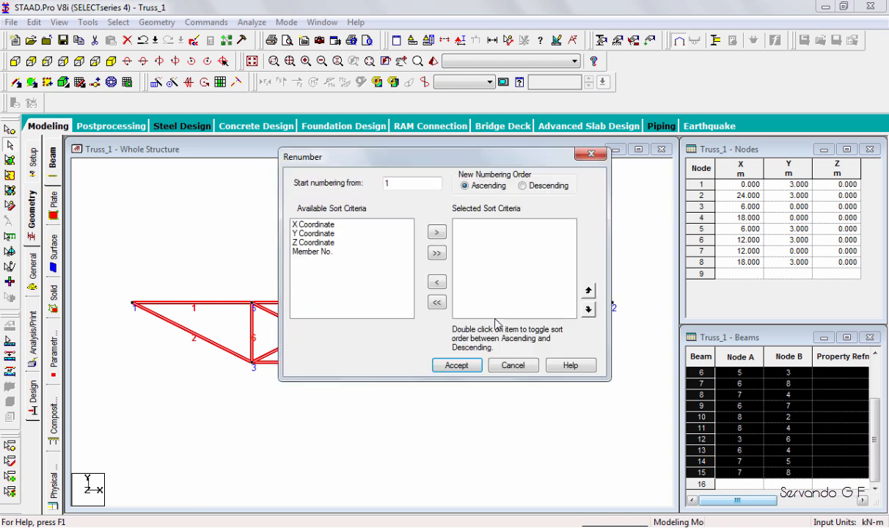
pyautogui.click(311, 225)
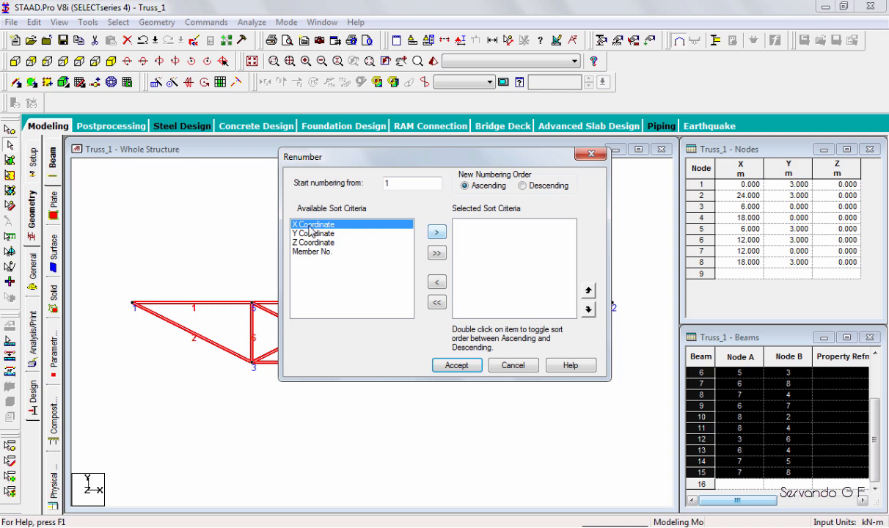
pyautogui.click(437, 231)
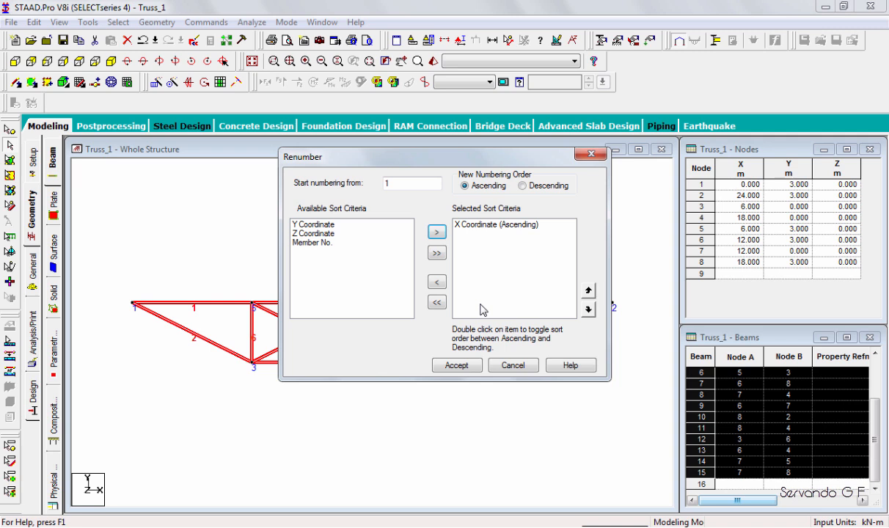
pyautogui.click(456, 365)
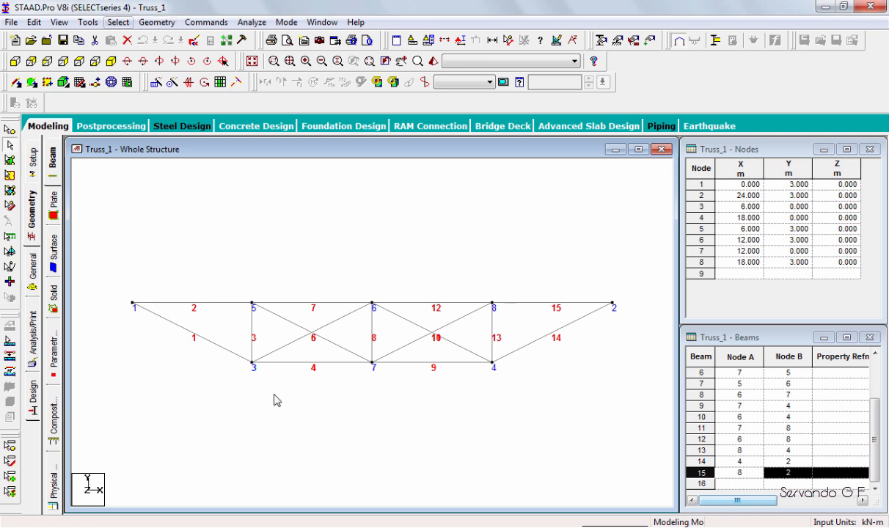
# Select all nodes and renumber them from 1 in ascending order of their X coordinate.
pyautogui.hotkey('alt', 's')
pyautogui.click(291, 375)
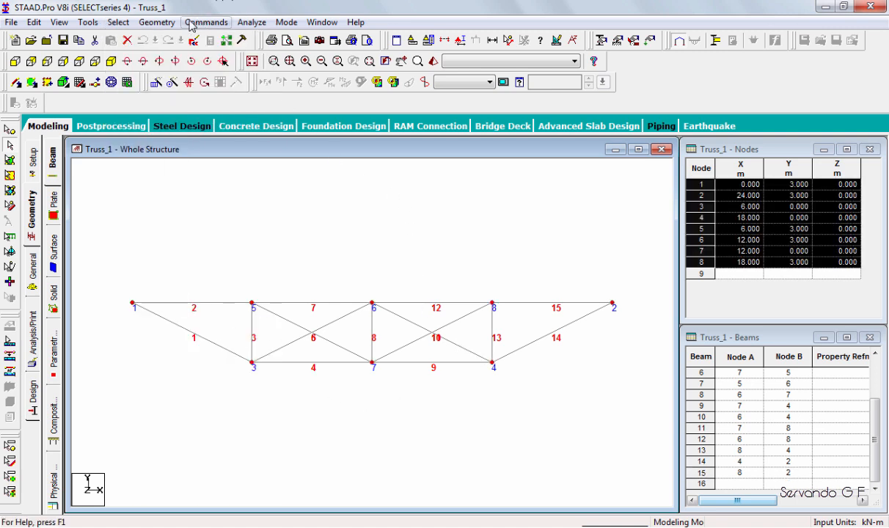
pyautogui.hotkey('alt', 'c')
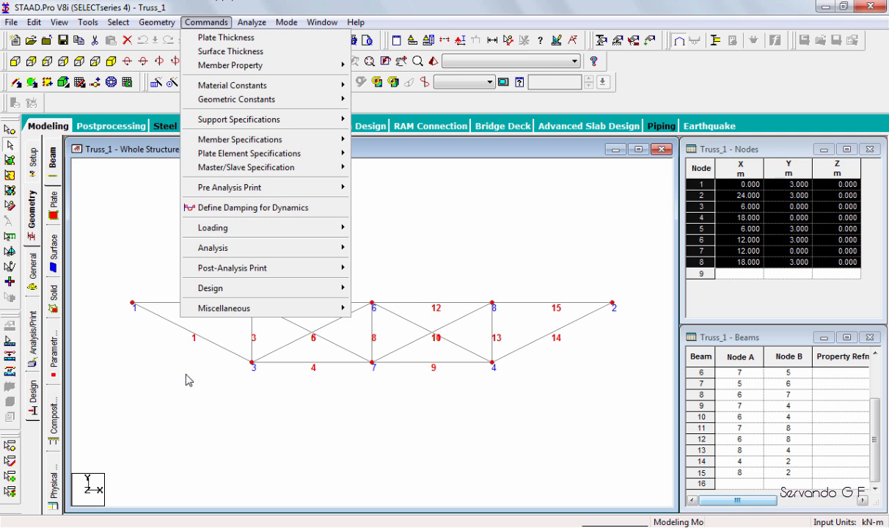
pyautogui.press('Left')
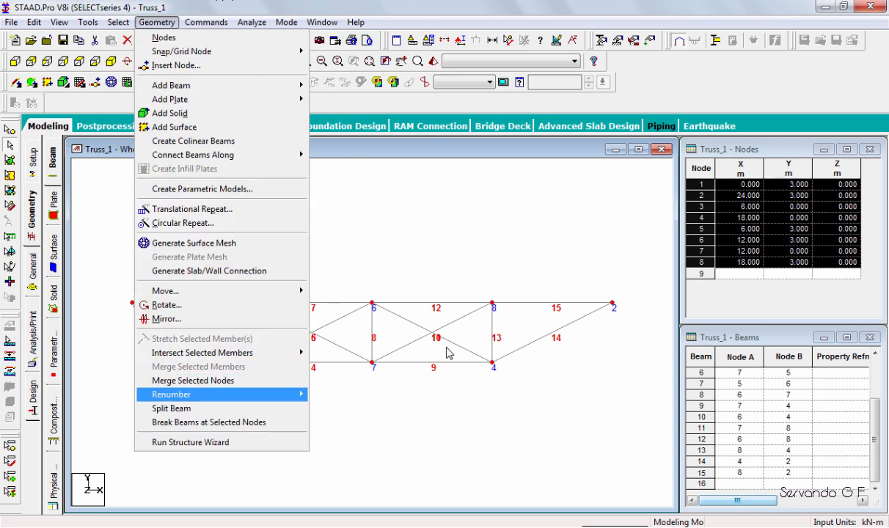
pyautogui.press('Return')
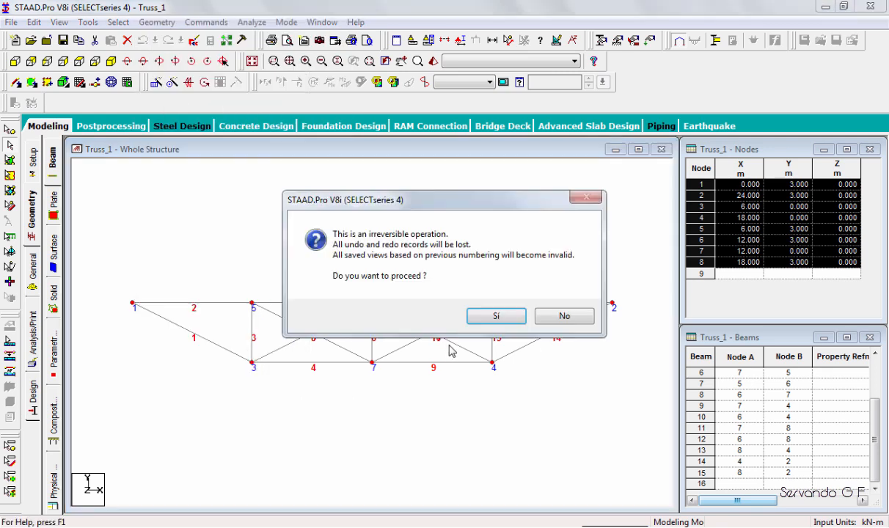
pyautogui.click(497, 316)
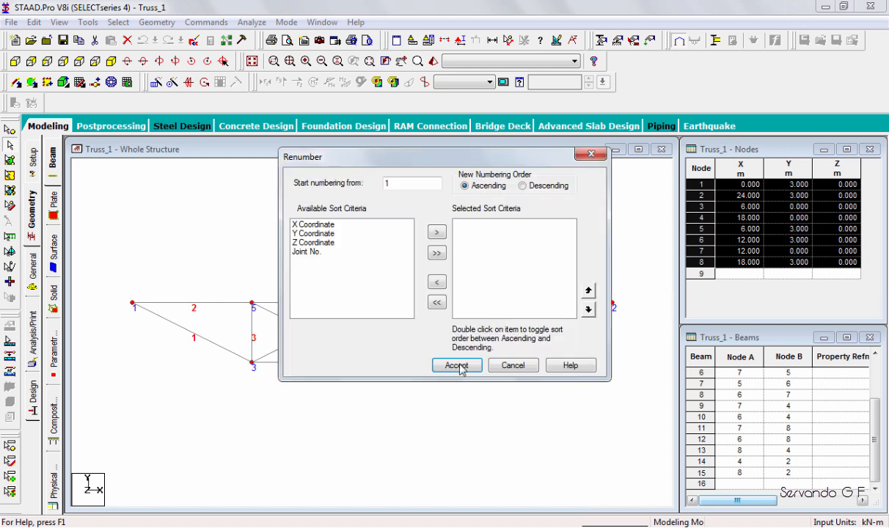
pyautogui.click(459, 368)
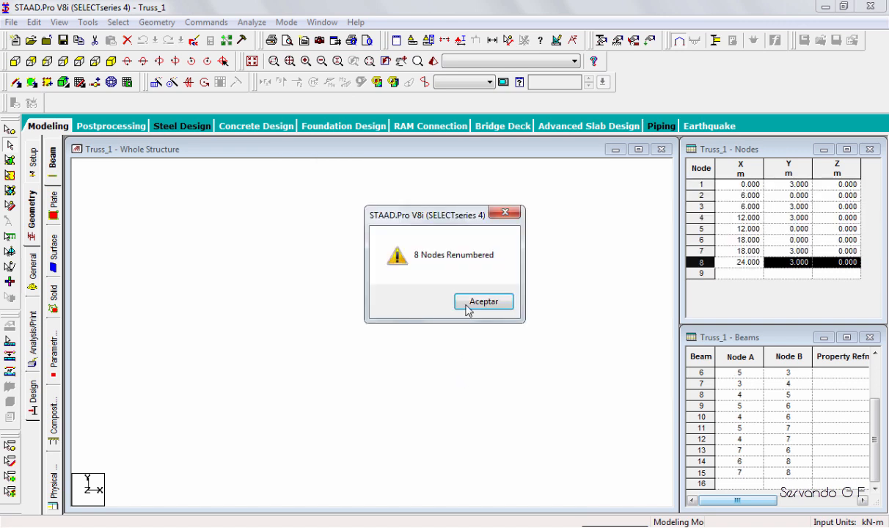
pyautogui.click(466, 306)
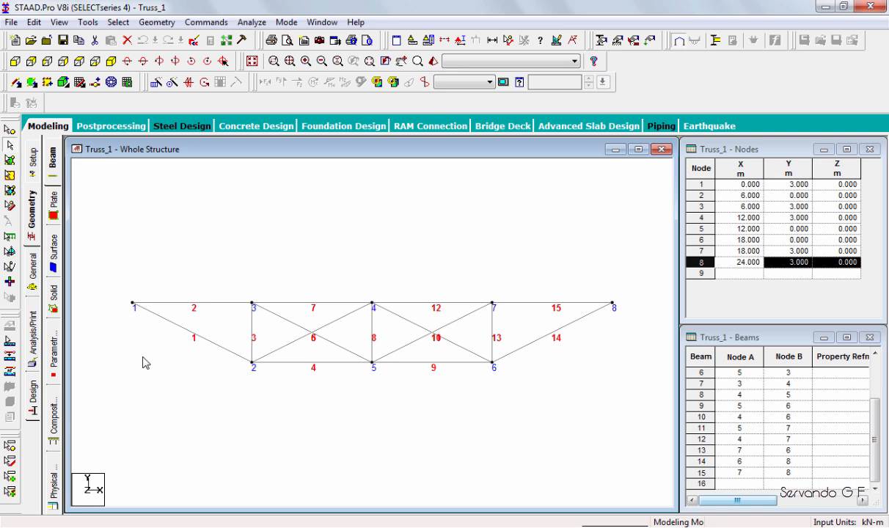
# Add the Spanish IPE300 profile in steel from the section database to the structure's properties.
pyautogui.click(601, 47)
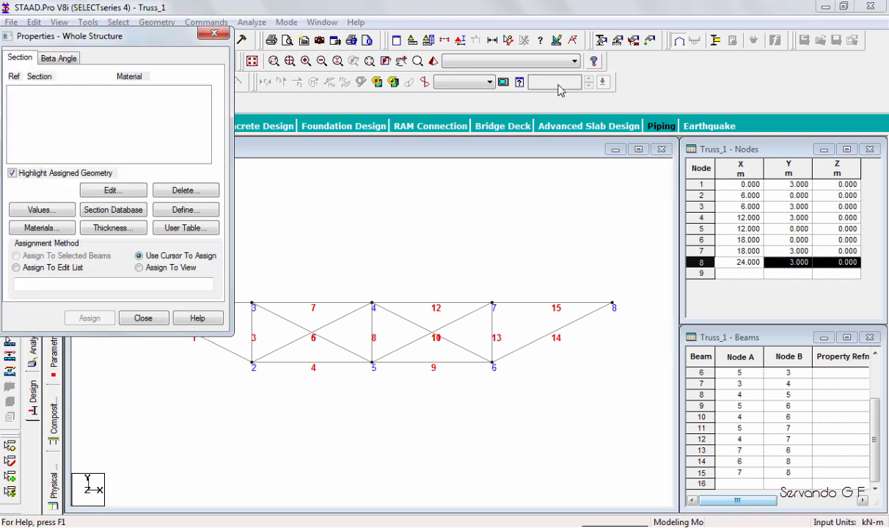
pyautogui.click(117, 210)
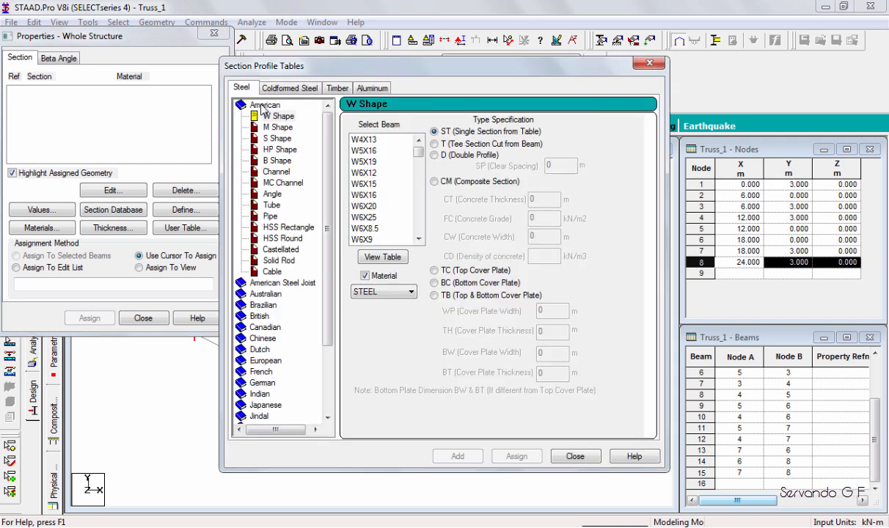
pyautogui.doubleClick(262, 106)
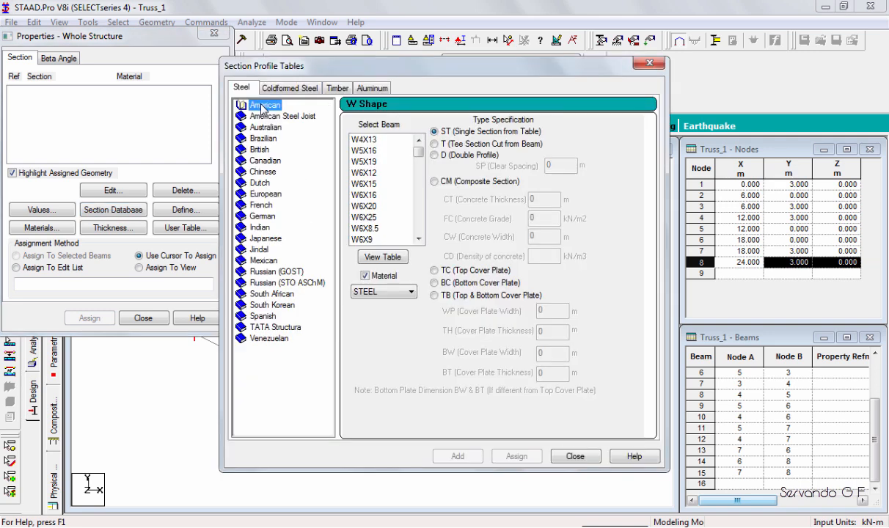
pyautogui.doubleClick(260, 316)
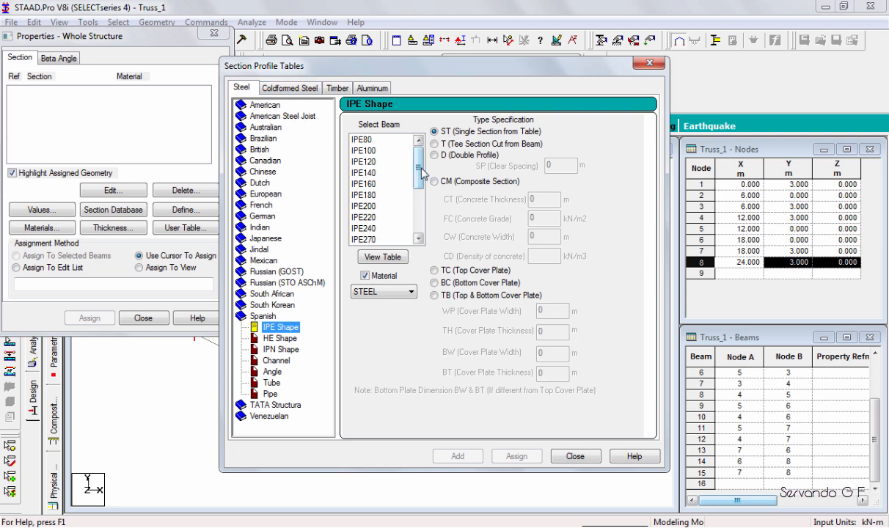
pyautogui.moveTo(420, 176); pyautogui.dragTo(367, 198)
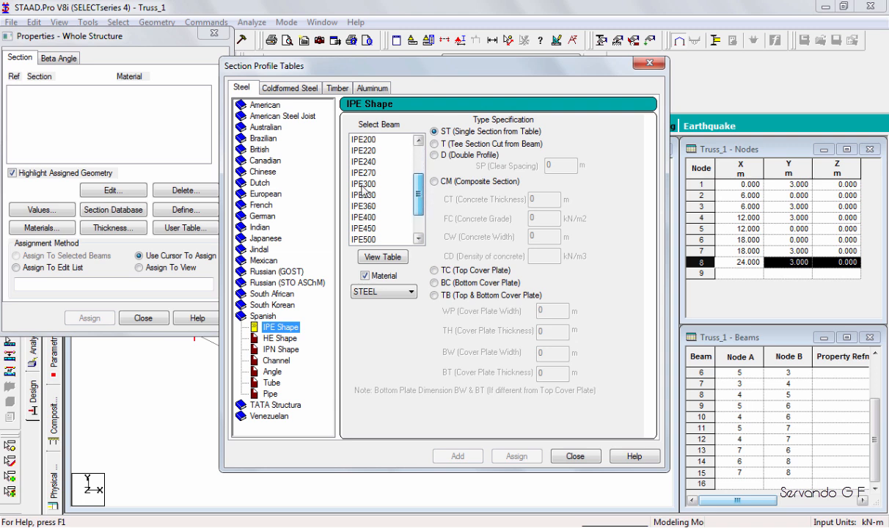
pyautogui.click(363, 185)
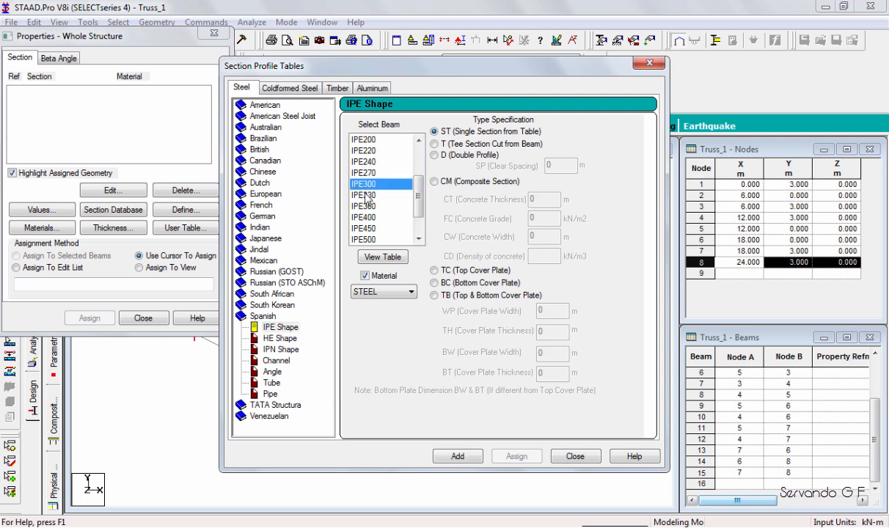
pyautogui.click(457, 456)
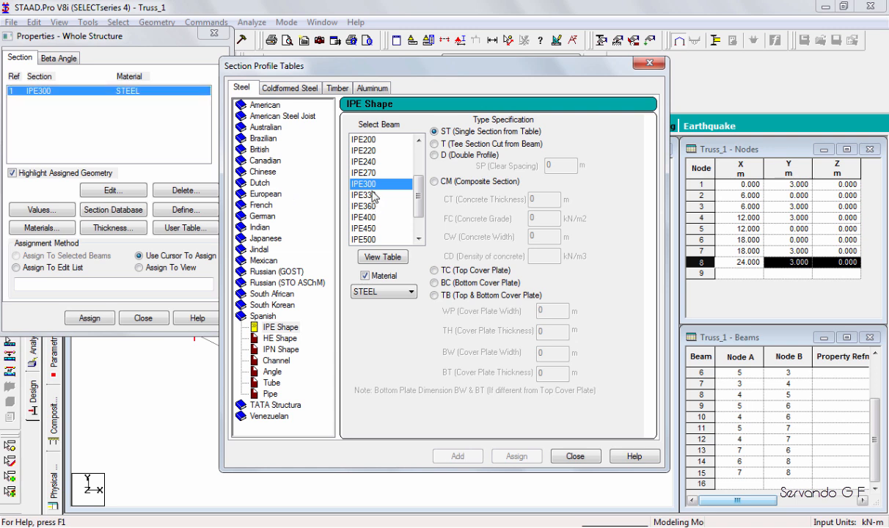
# Add the Spanish IPE180 steel profile as another section property.
pyautogui.scroll(2, 392, 176)
pyautogui.click(368, 196)
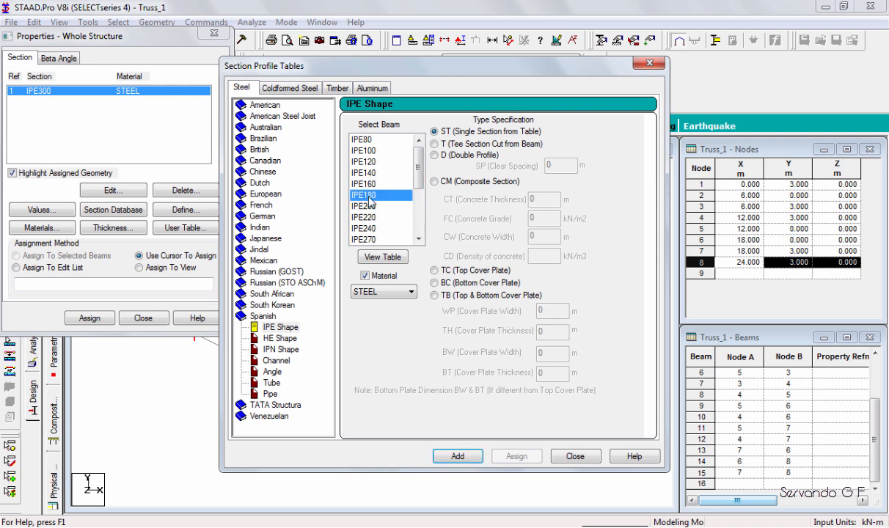
pyautogui.press('Return')
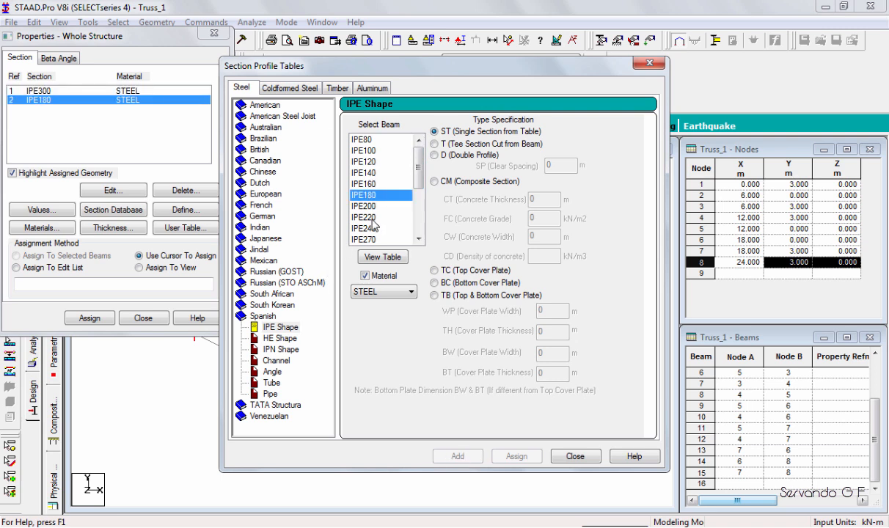
# Add the Spanish UPN80 steel channel as a front-to-front double channel and close the section tables.
pyautogui.click(271, 383)
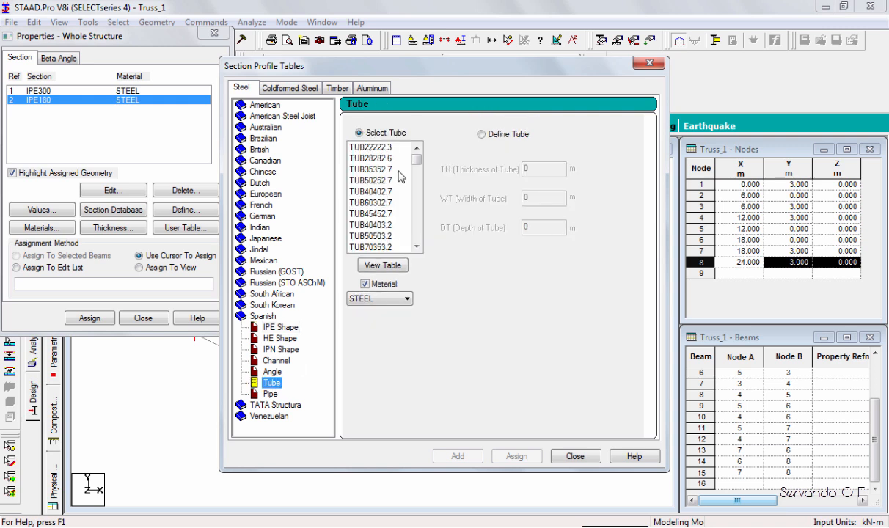
pyautogui.press('Up')
pyautogui.press('Up')
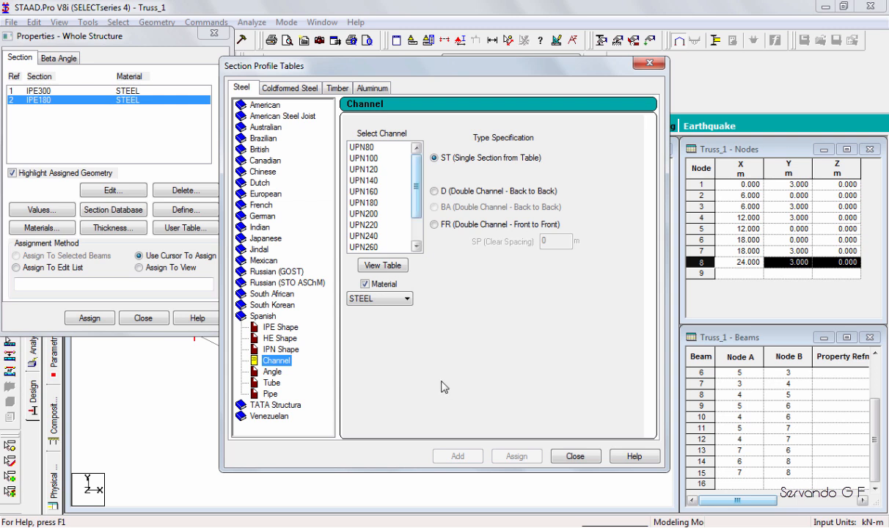
pyautogui.click(363, 148)
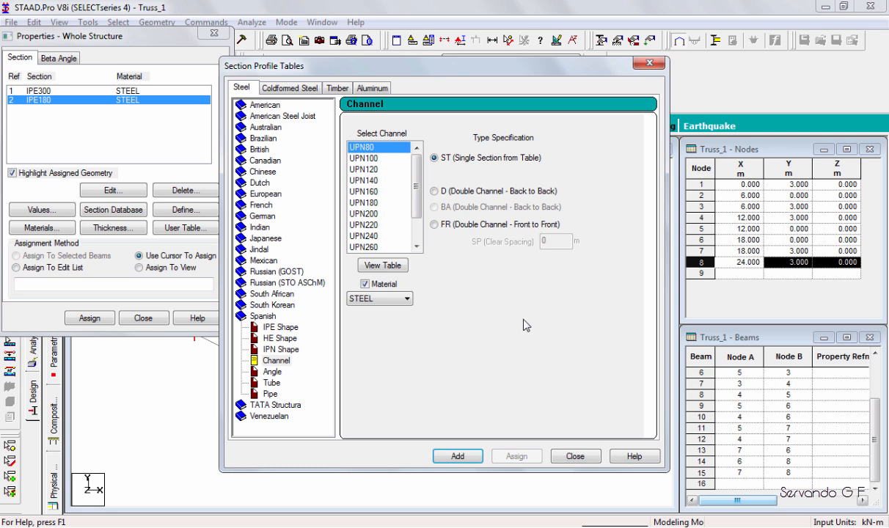
pyautogui.click(434, 225)
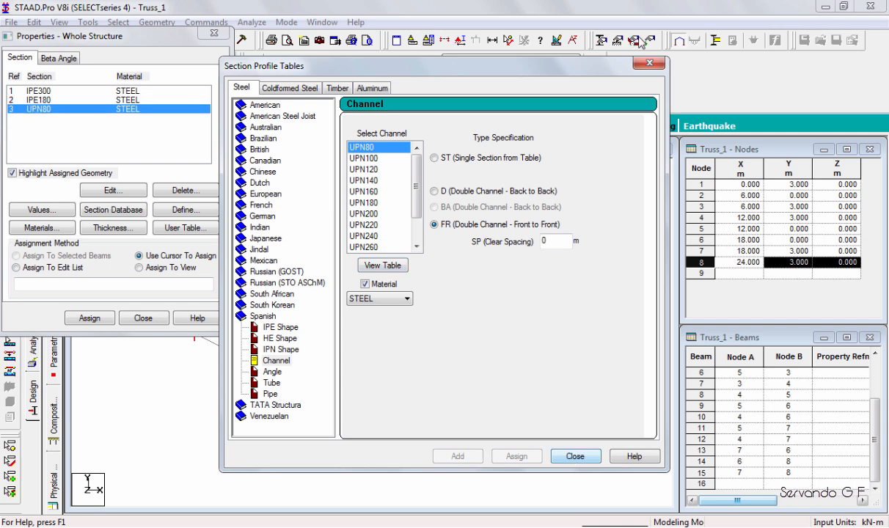
pyautogui.click(649, 63)
# Move the properties dialog clear of the truss and assign the IPE300 section to the four top chord members with the cursor.
pyautogui.moveTo(107, 36); pyautogui.dragTo(729, 57)
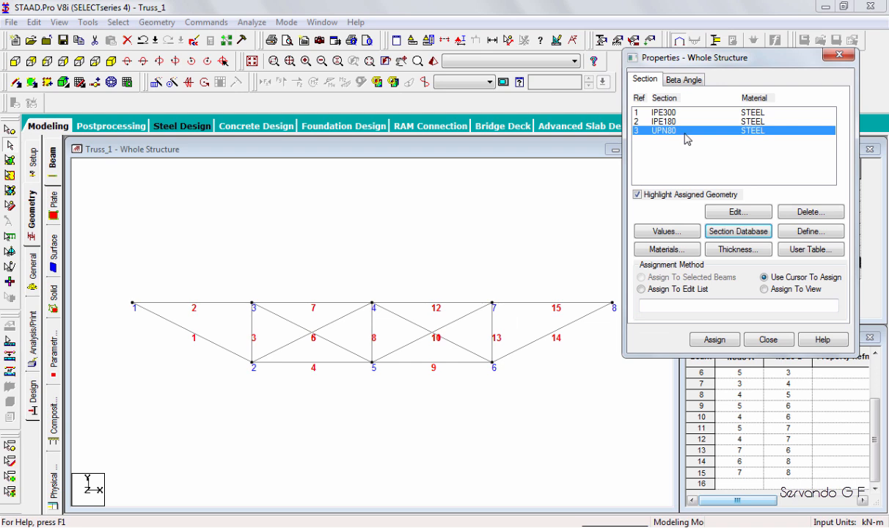
pyautogui.click(685, 114)
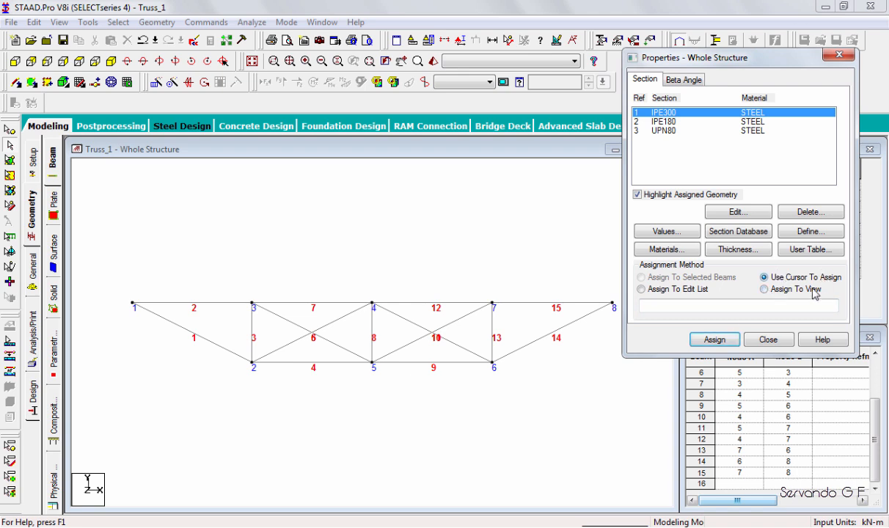
pyautogui.click(722, 340)
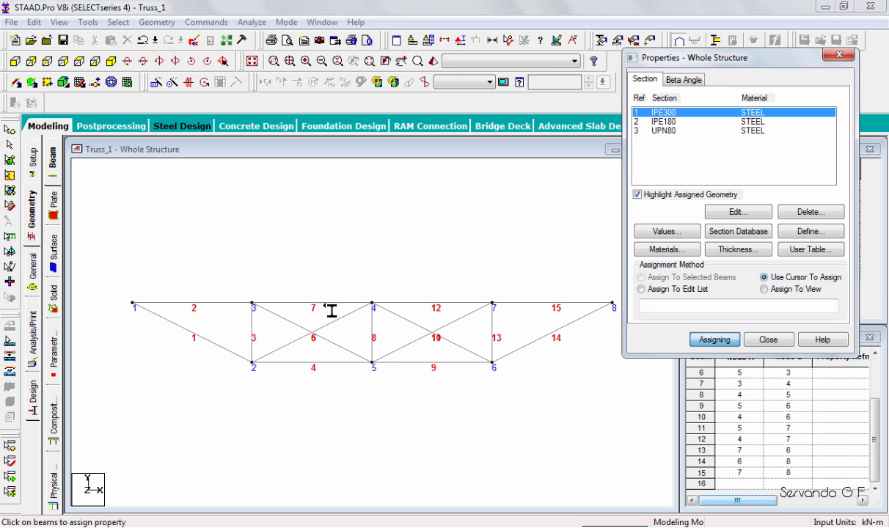
pyautogui.click(219, 302)
pyautogui.click(333, 302)
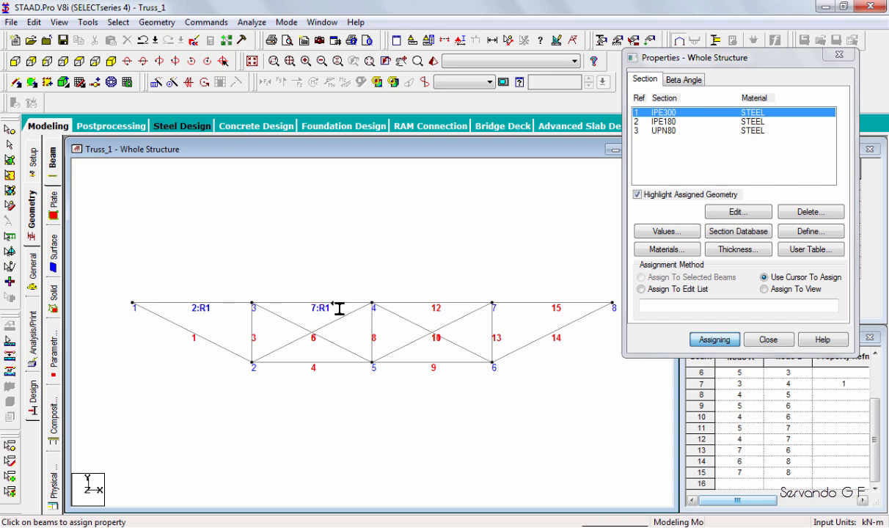
pyautogui.click(432, 302)
pyautogui.click(542, 302)
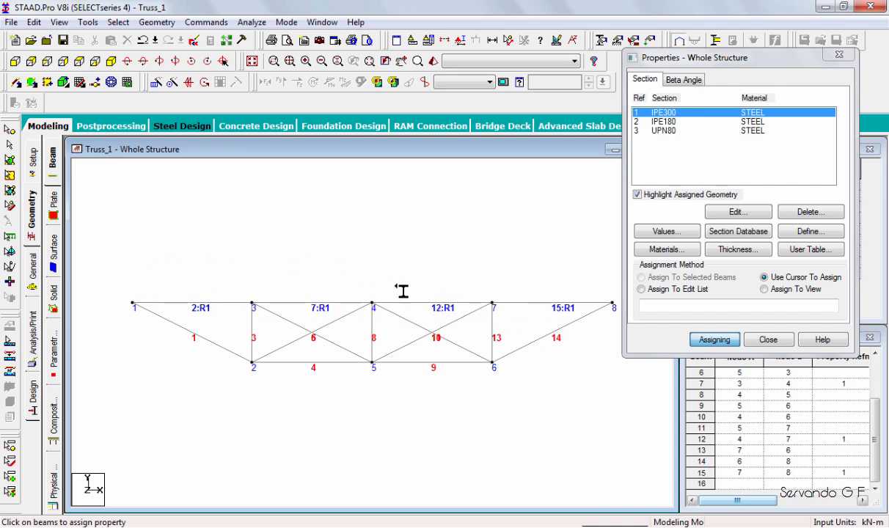
# Assign the IPE180 section to the inclined end members, the bottom chord members and the verticals.
pyautogui.click(668, 122)
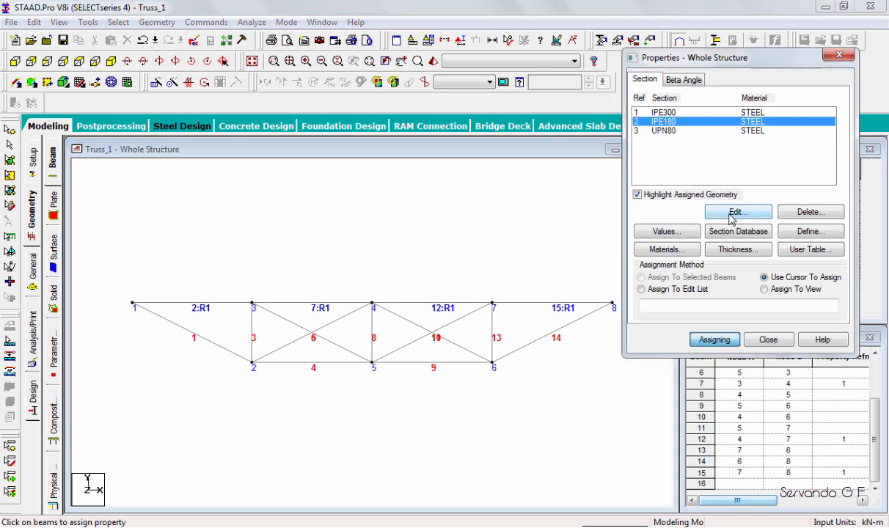
pyautogui.click(218, 345)
pyautogui.click(311, 363)
pyautogui.click(442, 367)
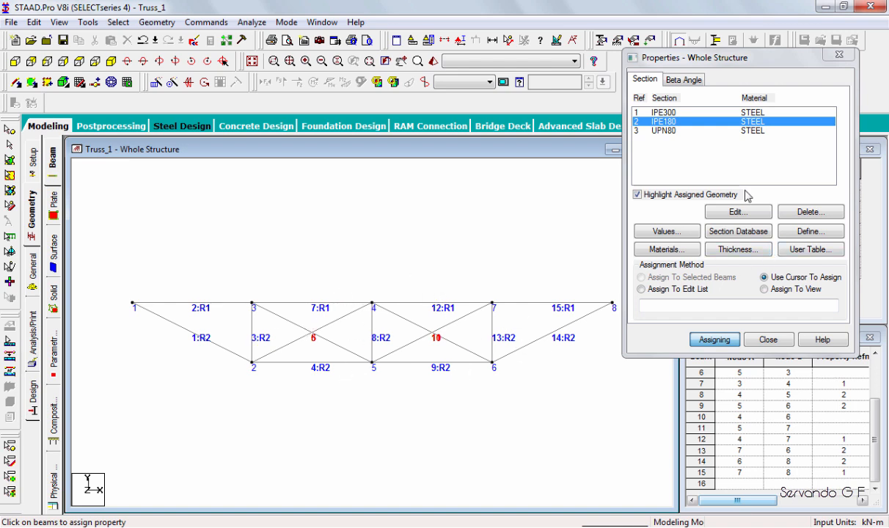
# Assign the UPN80 section to the crossed diagonals in the two central panels and close the properties dialog.
pyautogui.click(663, 130)
pyautogui.click(292, 337)
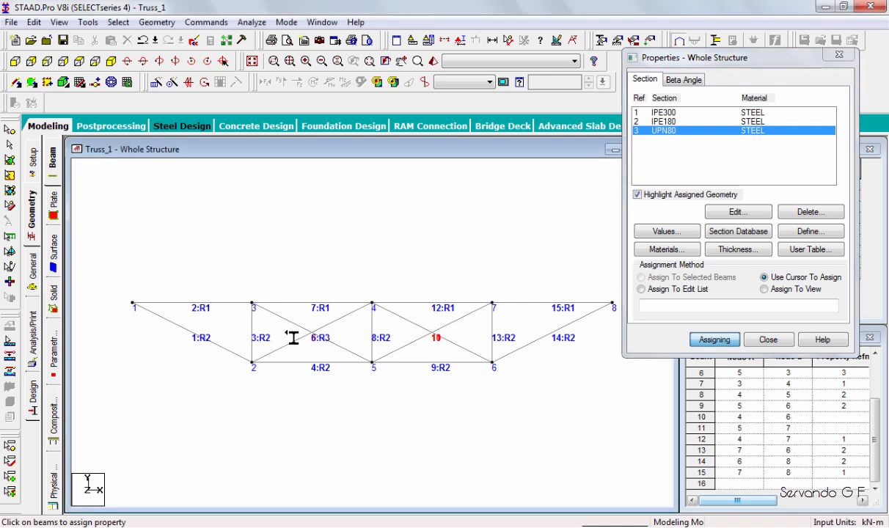
pyautogui.click(422, 325)
pyautogui.click(403, 348)
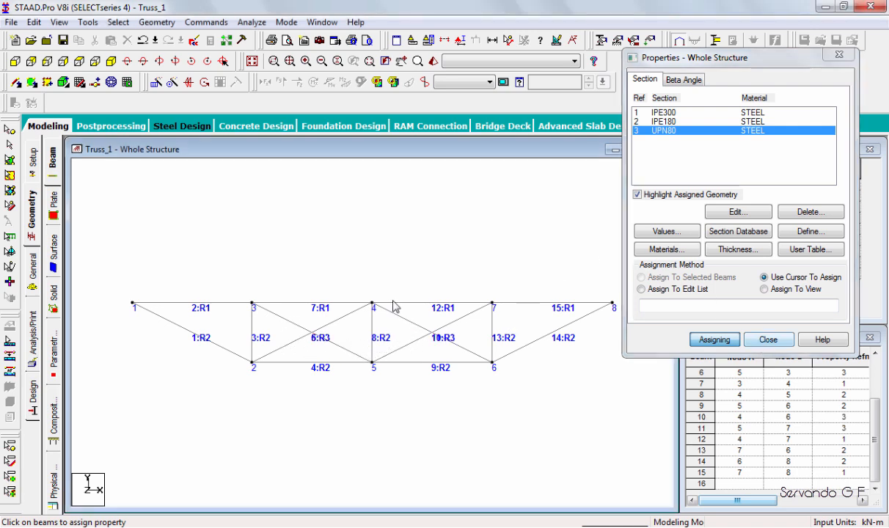
pyautogui.press('Escape')
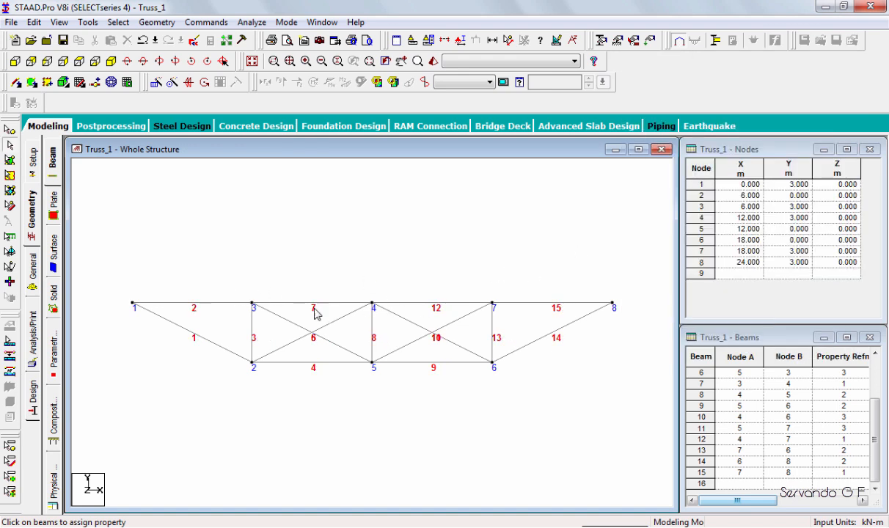
# Check the property references and materials listed for the members in the beams table.
pyautogui.click(807, 502)
pyautogui.moveTo(808, 501); pyautogui.dragTo(756, 355)
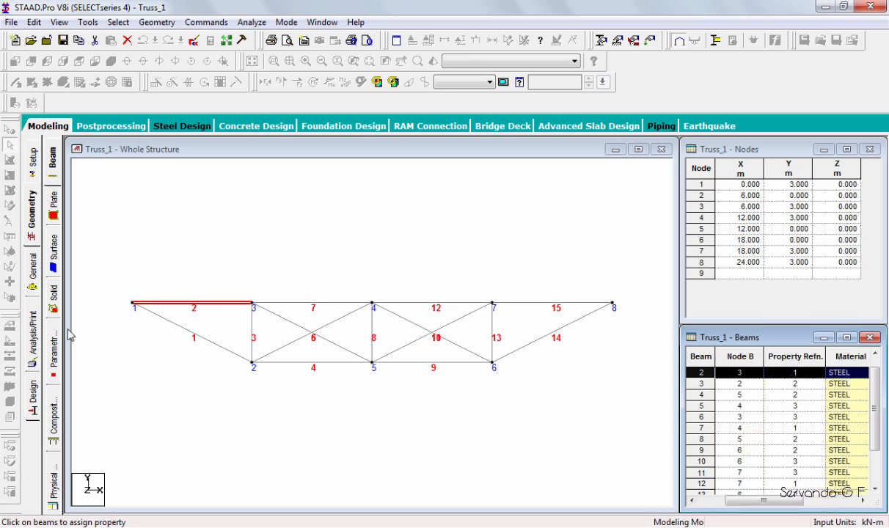
pyautogui.click(171, 393)
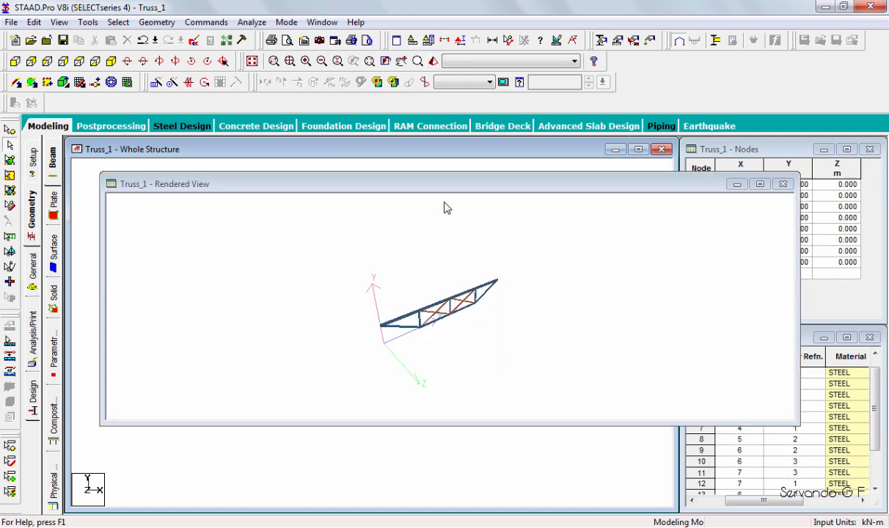
# Examine the truss sections in a maximized 3D rendered view, looking closely at the top chord joints.
pyautogui.click(428, 361)
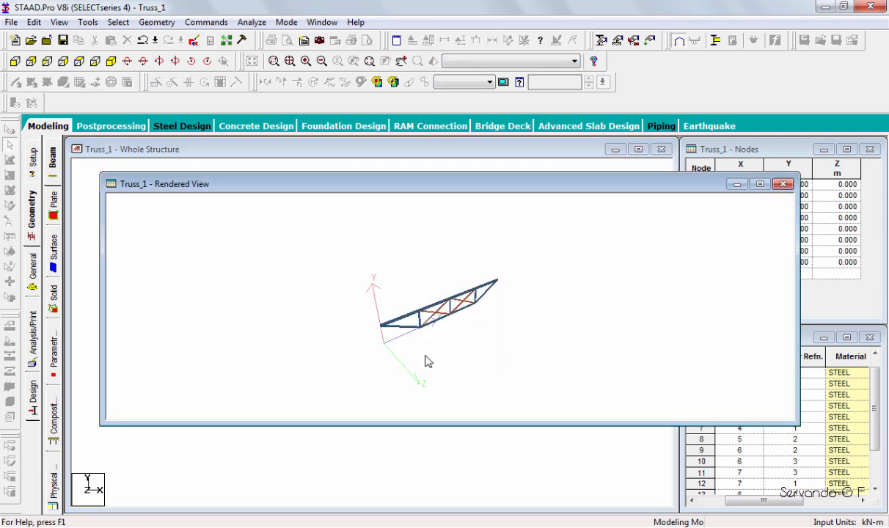
pyautogui.doubleClick(426, 184)
pyautogui.click(274, 61)
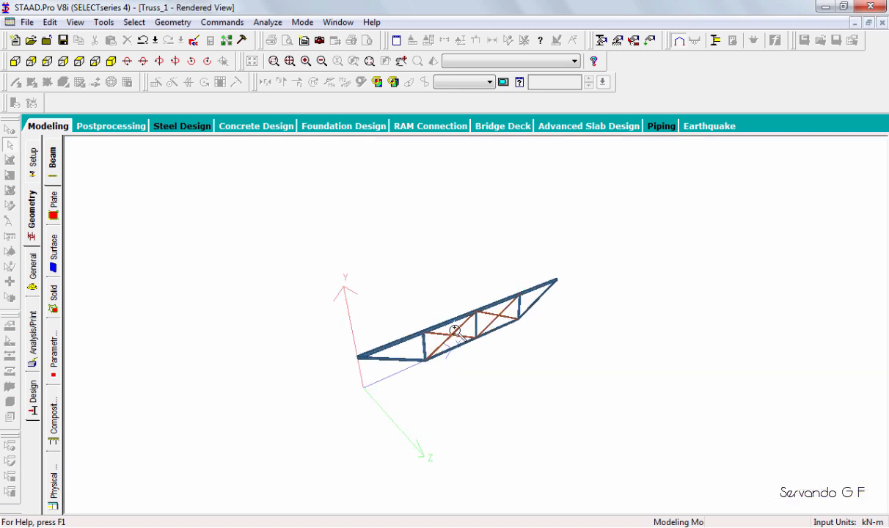
pyautogui.click(454, 330)
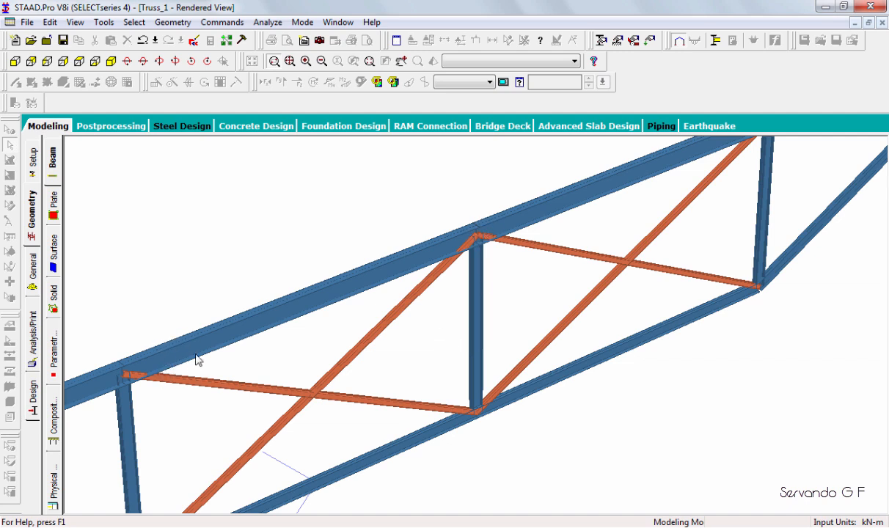
pyautogui.click(474, 228)
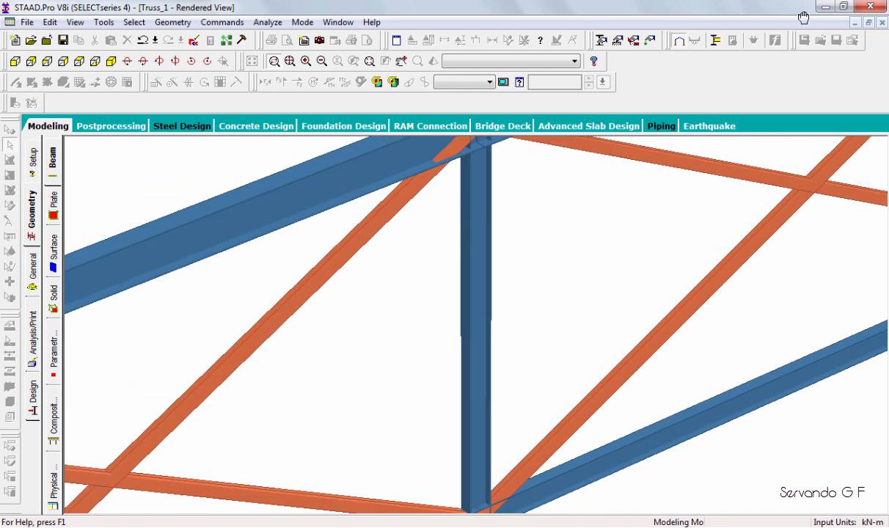
pyautogui.moveTo(811, 27); pyautogui.dragTo(590, 219, button='middle')
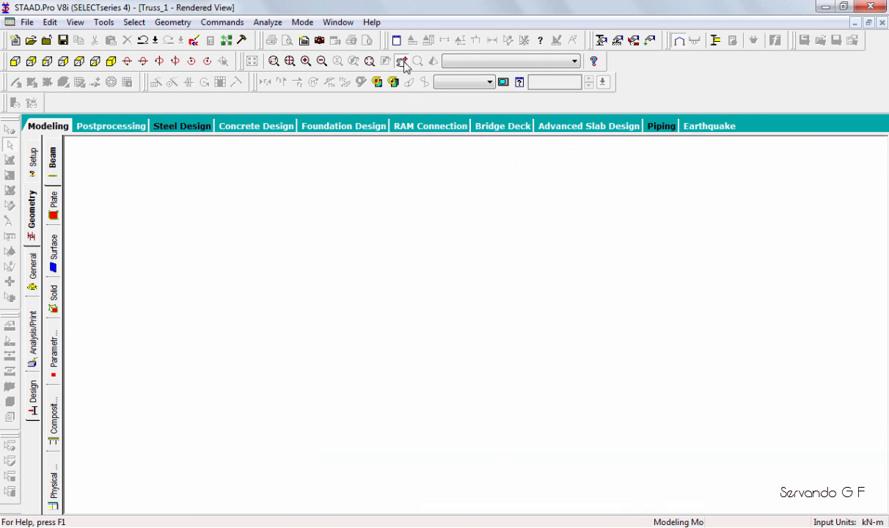
pyautogui.click(403, 62)
pyautogui.moveTo(541, 443); pyautogui.dragTo(463, 243)
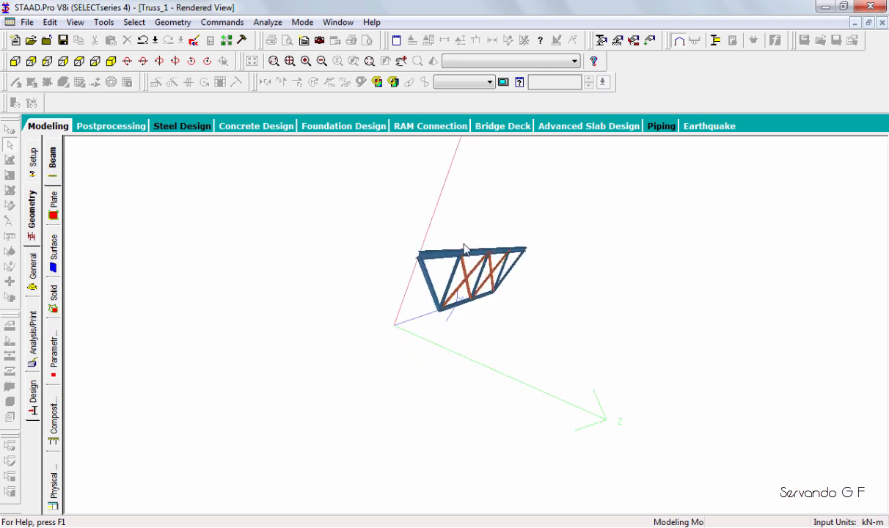
# Inspect the rendered truss from its end and in elevation to review the chord, vertical and double-channel diagonal profiles.
pyautogui.scroll(5, 450, 246)
pyautogui.click(289, 61)
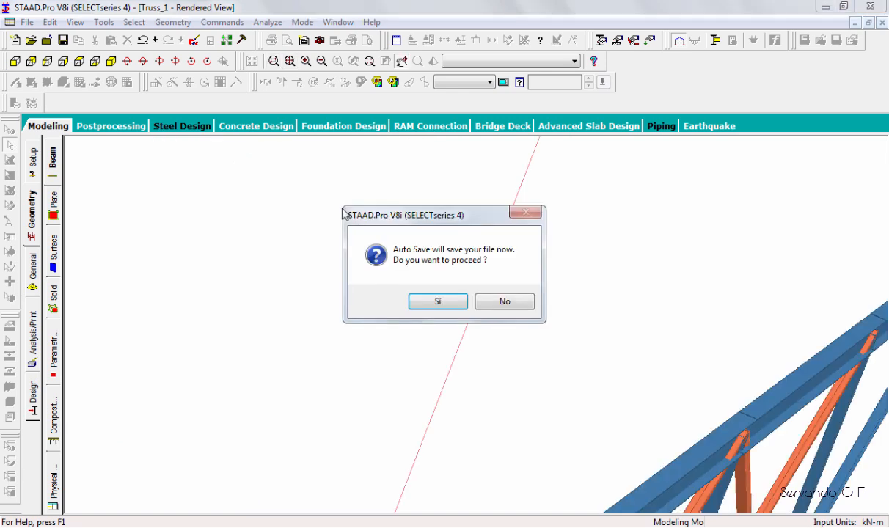
pyautogui.click(416, 286)
pyautogui.click(371, 284)
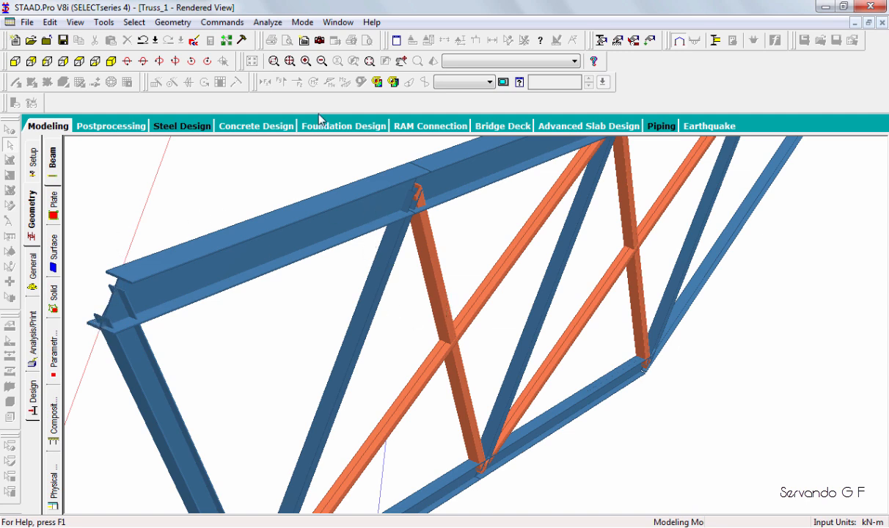
pyautogui.click(390, 83)
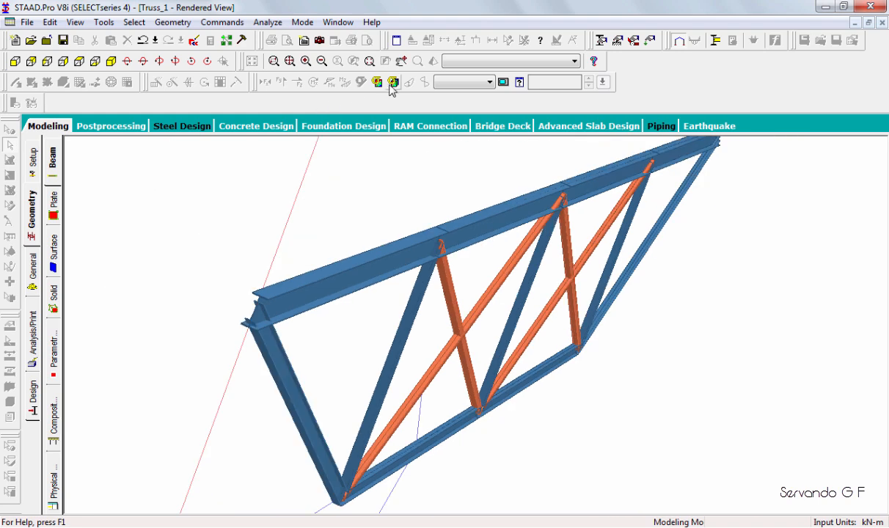
pyautogui.click(273, 60)
pyautogui.scroll(5, 342, 226)
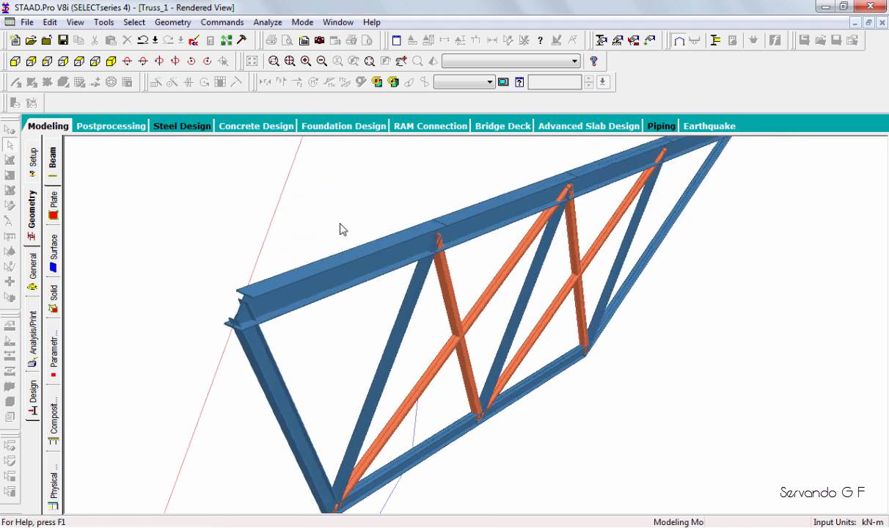
pyautogui.scroll(-6, 371, 259)
pyautogui.scroll(-1, 368, 257)
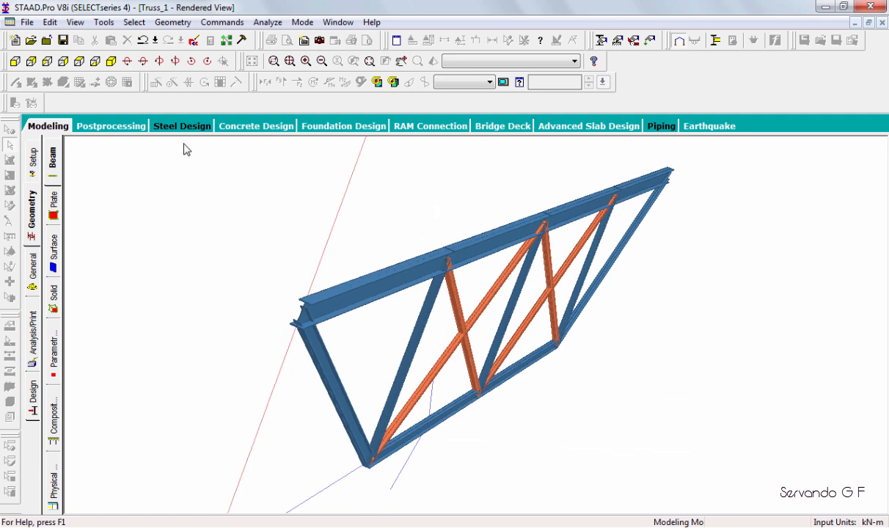
pyautogui.click(29, 62)
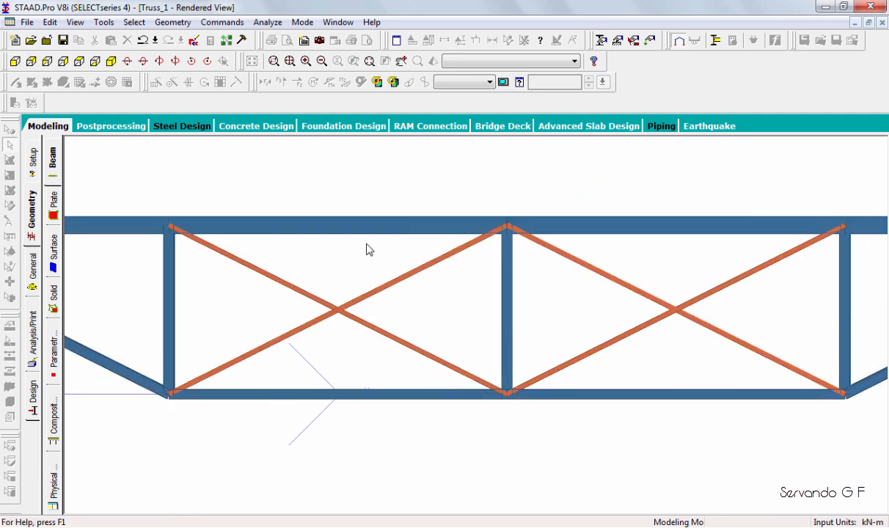
pyautogui.scroll(-2, 368, 250)
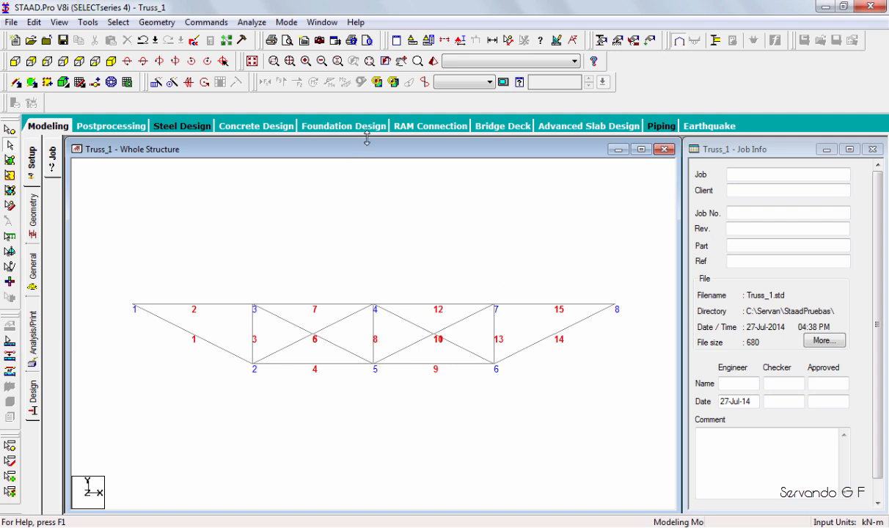
# Create a pinned support definition for the truss.
pyautogui.click(618, 41)
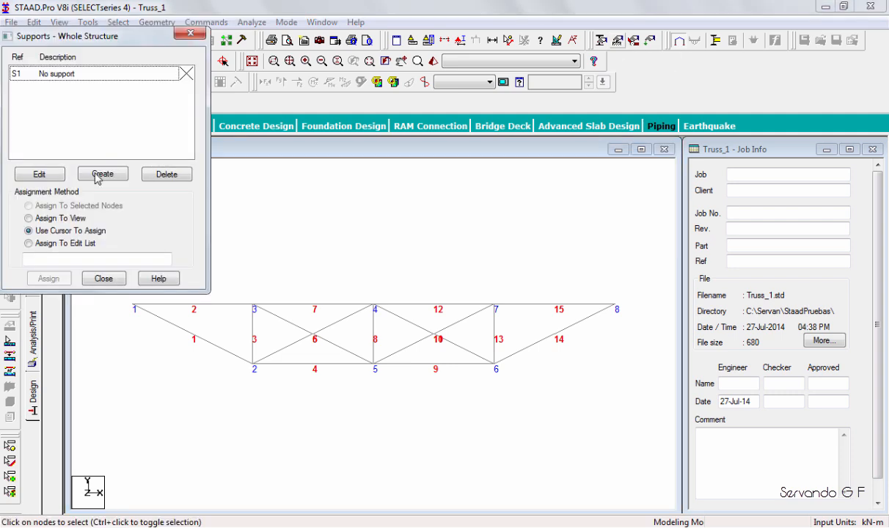
pyautogui.click(99, 174)
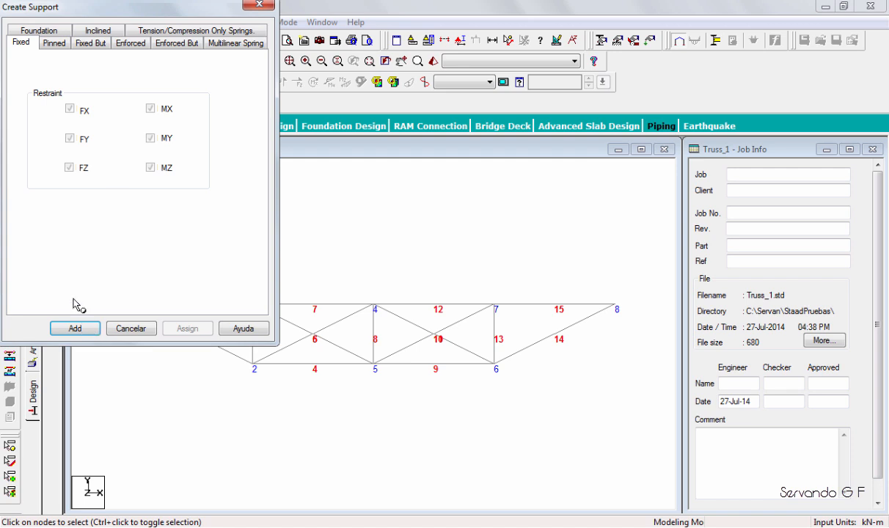
pyautogui.click(75, 328)
# Create a Fixed But support with FX, MX, MY and MZ released.
pyautogui.click(103, 175)
pyautogui.click(91, 43)
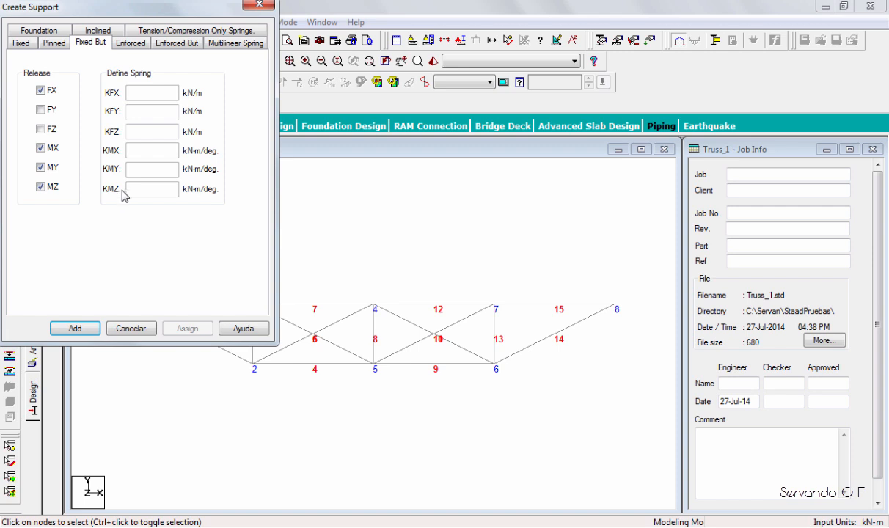
pyautogui.press('Return')
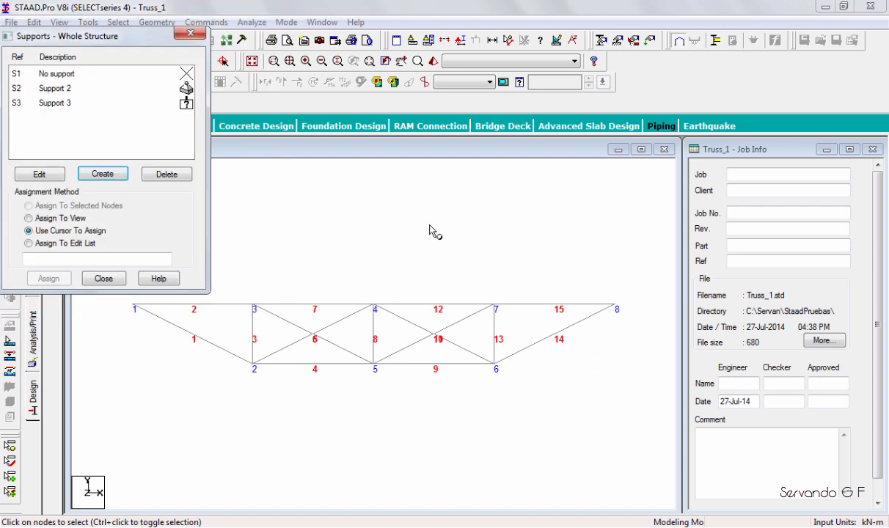
# Assign the pinned support to node 1 and the Fixed But support to node 8, and close the supports dialog.
pyautogui.click(53, 89)
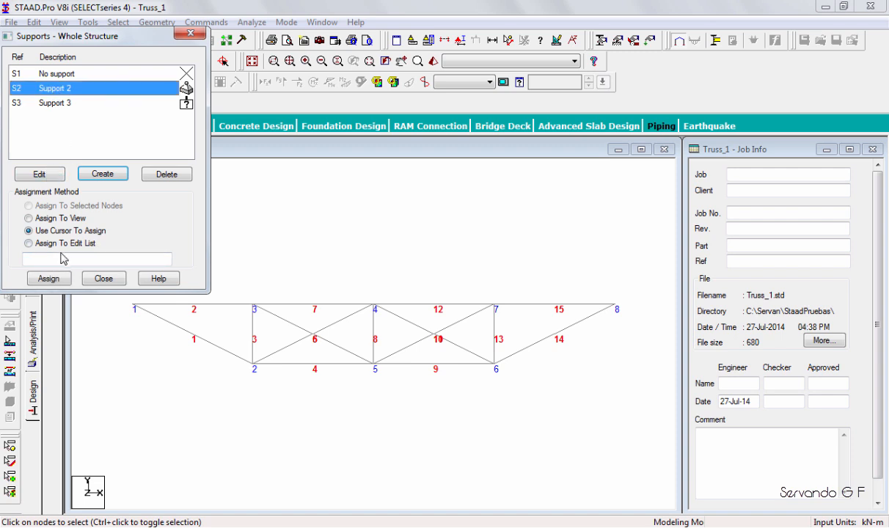
pyautogui.click(49, 278)
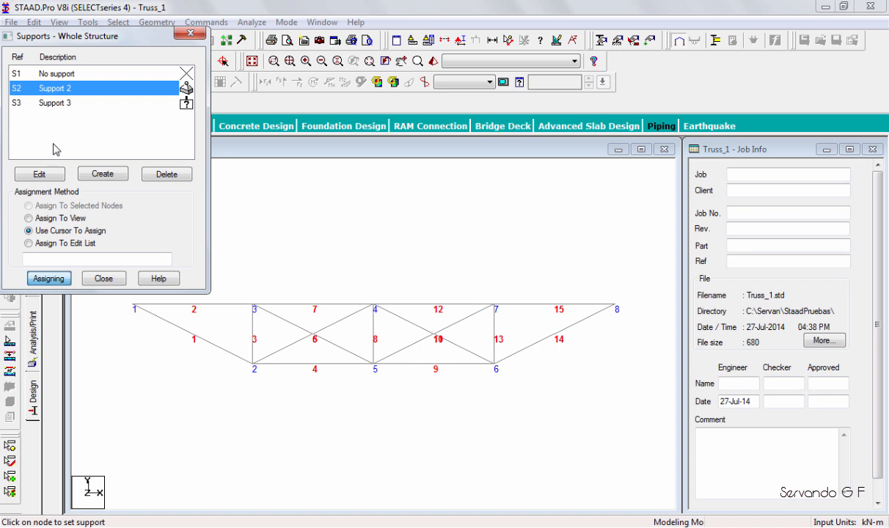
pyautogui.click(133, 304)
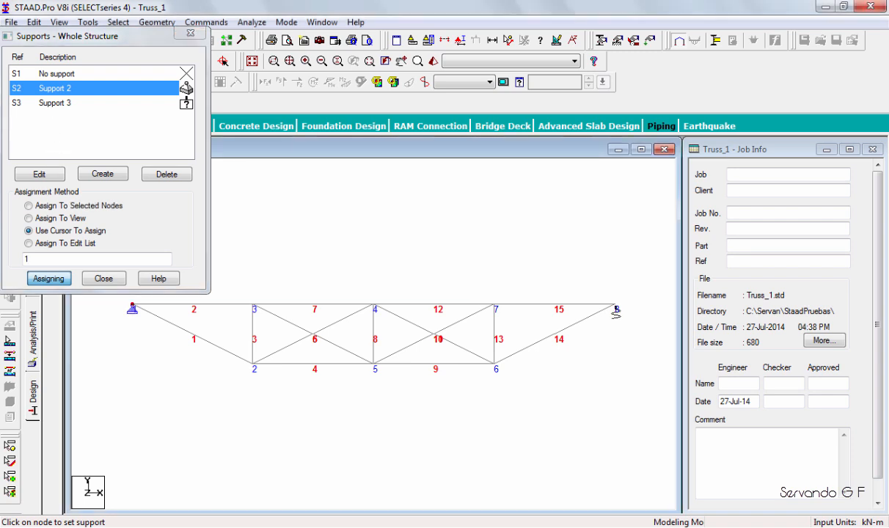
pyautogui.click(55, 103)
pyautogui.click(615, 304)
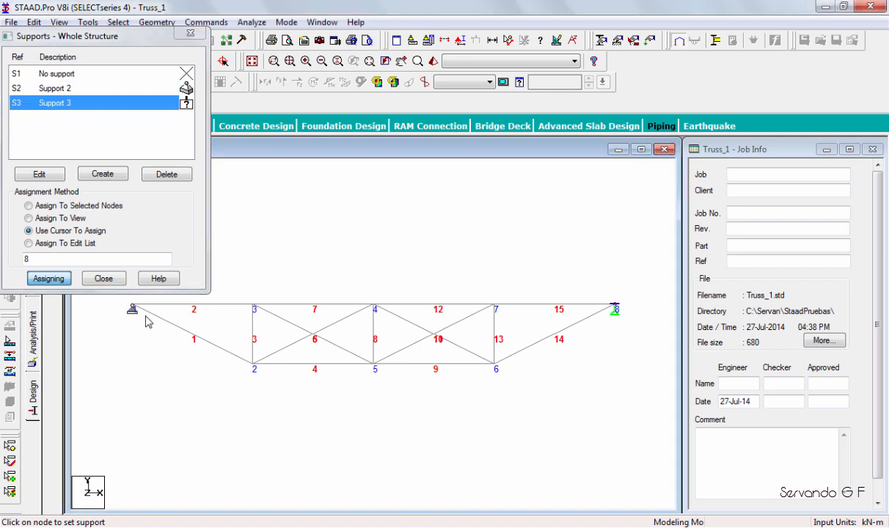
pyautogui.click(104, 278)
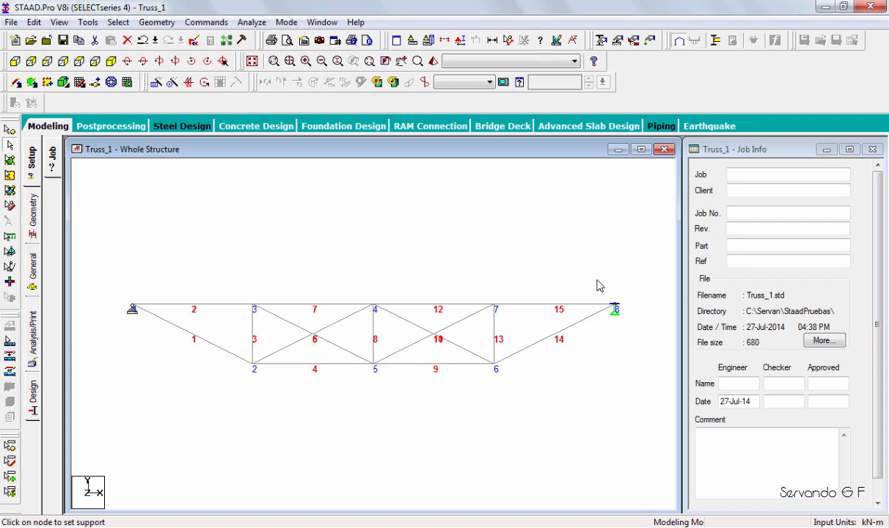
# Add a primary load case titled LOAD CASE 1 to the load case details.
pyautogui.click(650, 42)
pyautogui.click(667, 172)
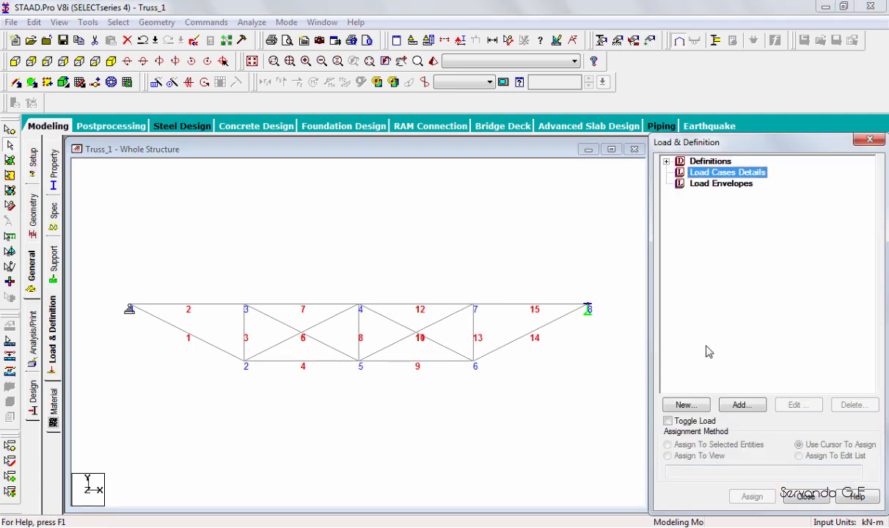
pyautogui.click(741, 404)
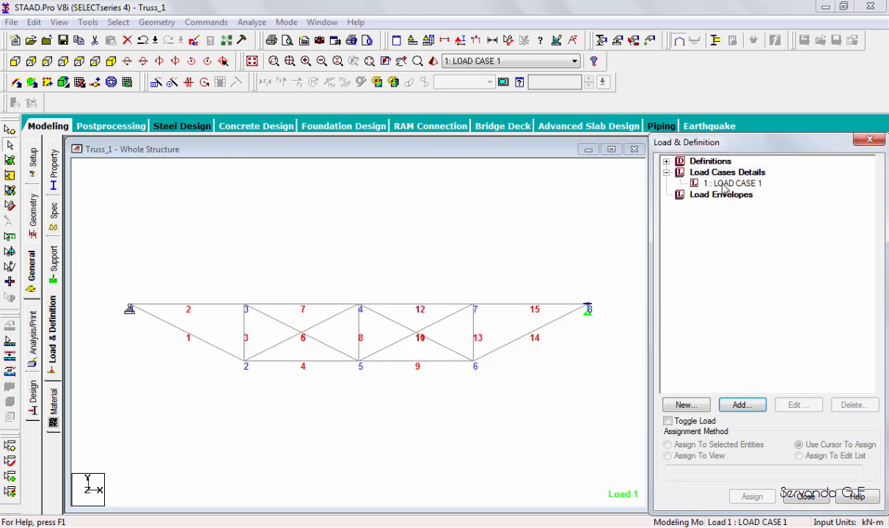
# Add a uniform member force of -50 kN/m in the GY direction to LOAD CASE 1 and select that load item.
pyautogui.click(725, 184)
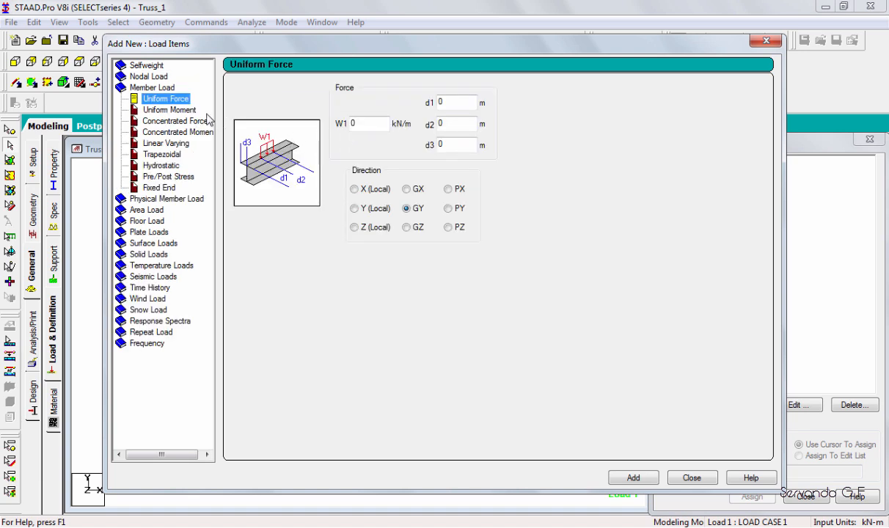
pyautogui.doubleClick(355, 124)
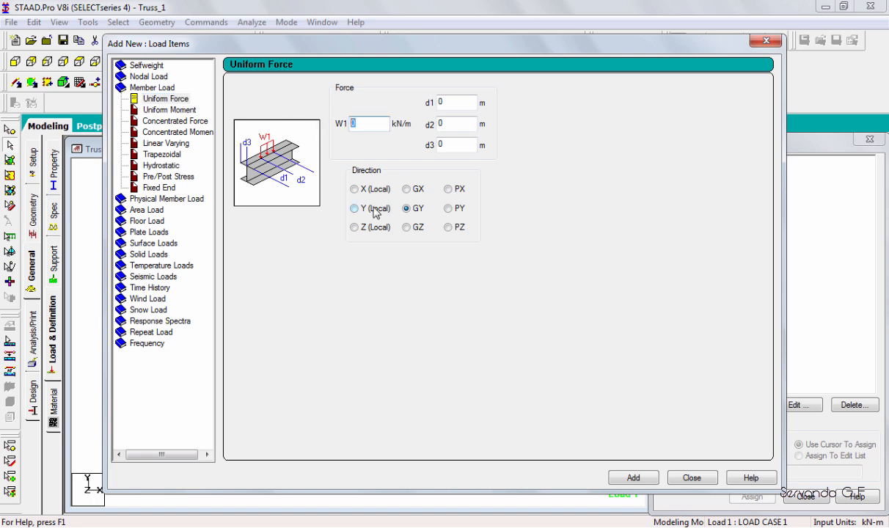
pyautogui.write('-')
pyautogui.write('50')
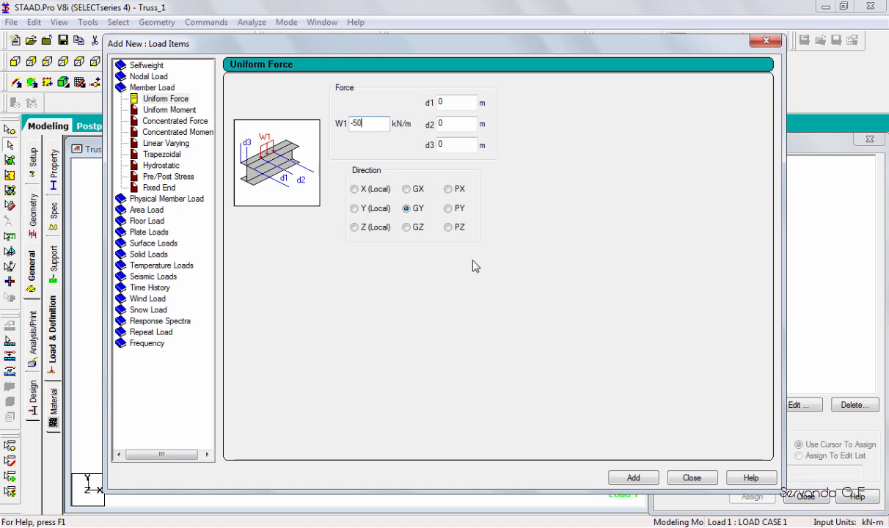
pyautogui.click(631, 477)
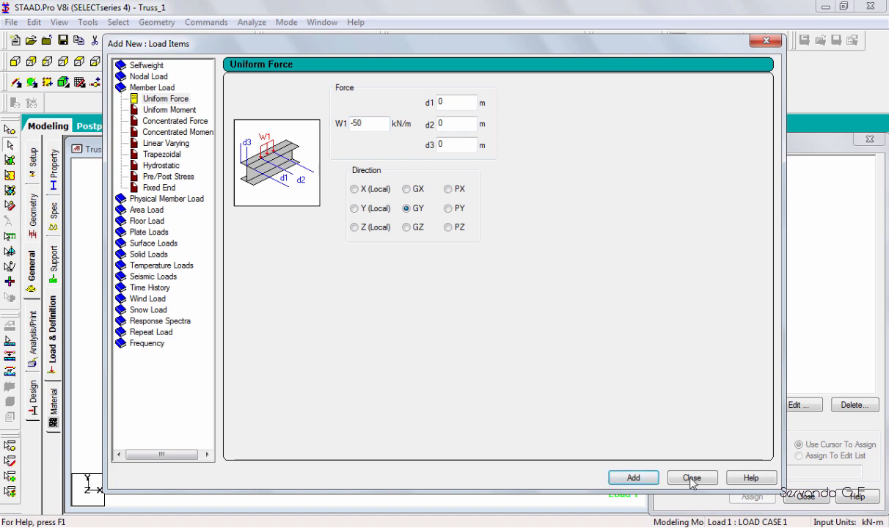
pyautogui.press('Escape')
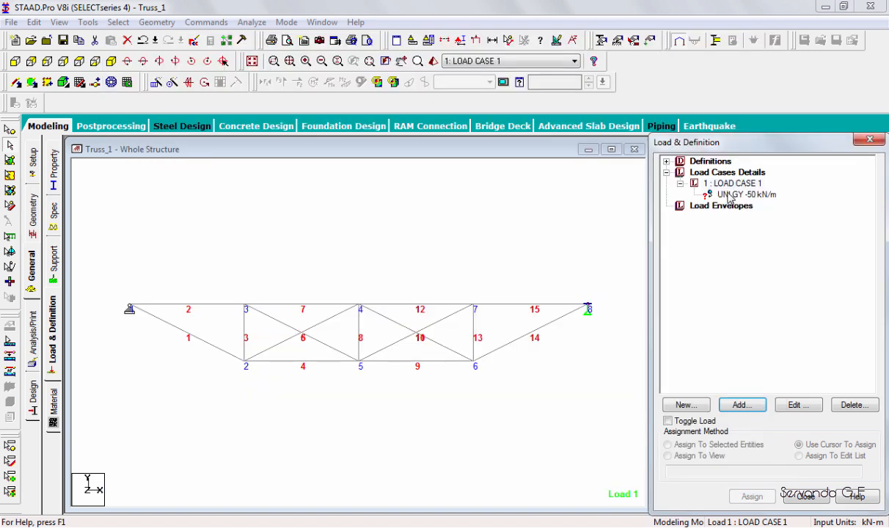
pyautogui.click(726, 195)
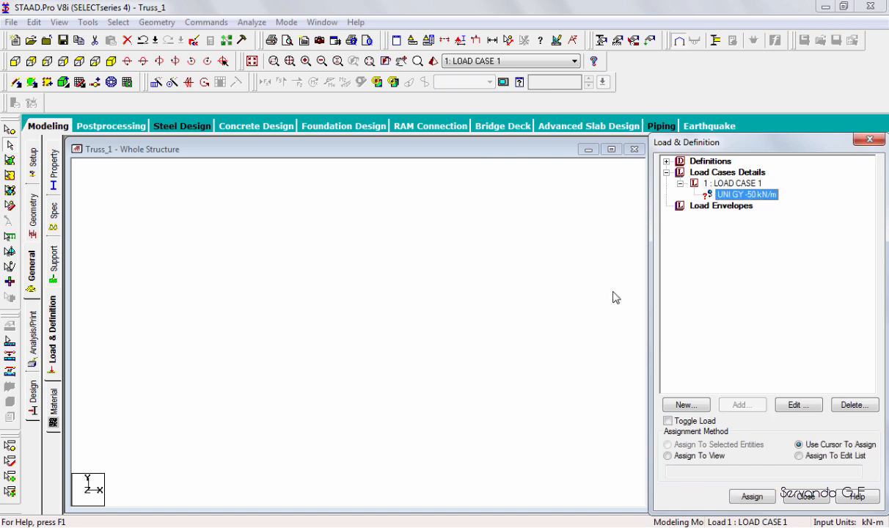
# Assign the -50 kN/m uniform load to top-chord beams 2, 7, 12 and 15 and display the load values.
pyautogui.click(751, 496)
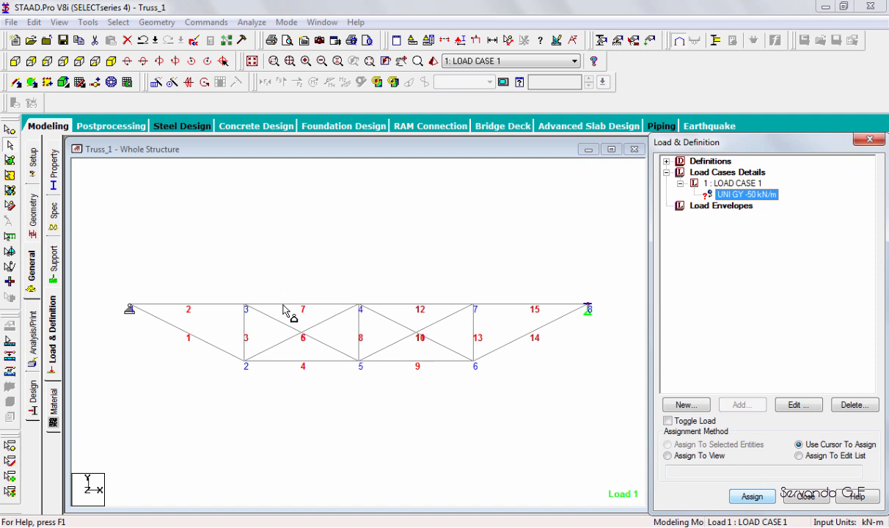
pyautogui.click(287, 307)
pyautogui.click(387, 306)
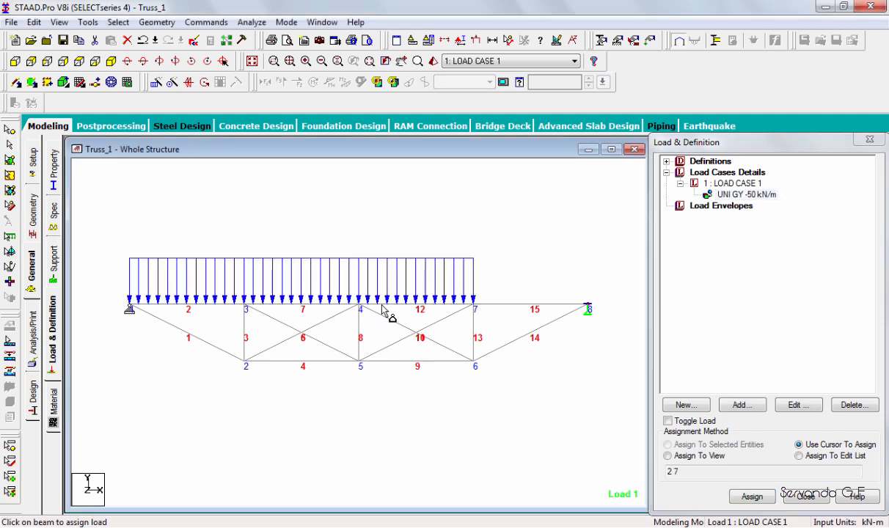
pyautogui.click(507, 306)
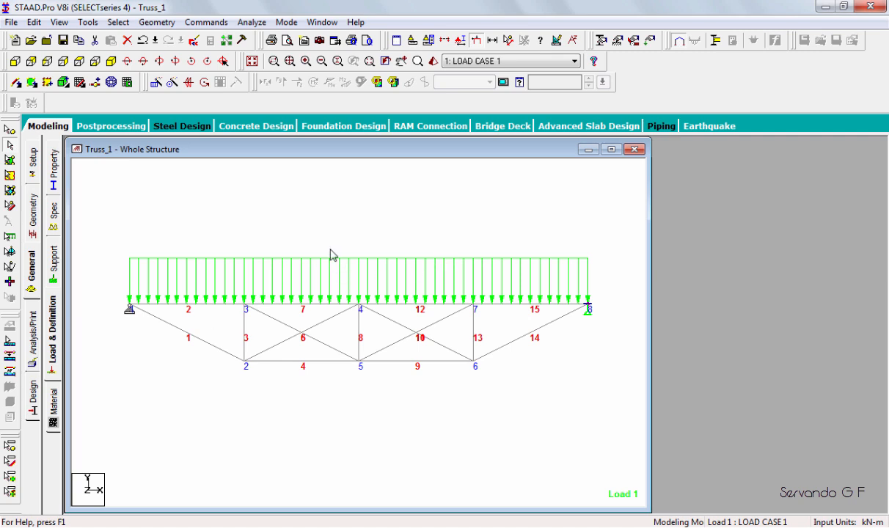
pyautogui.click(460, 44)
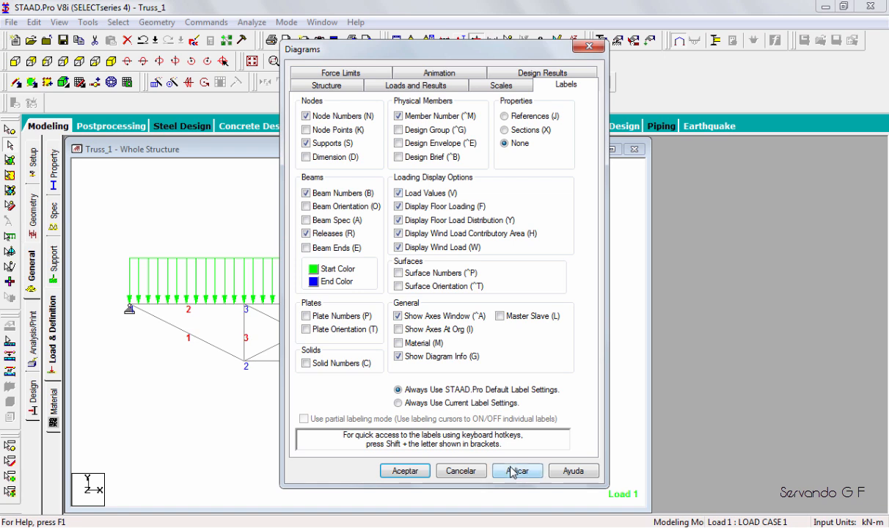
pyautogui.click(511, 472)
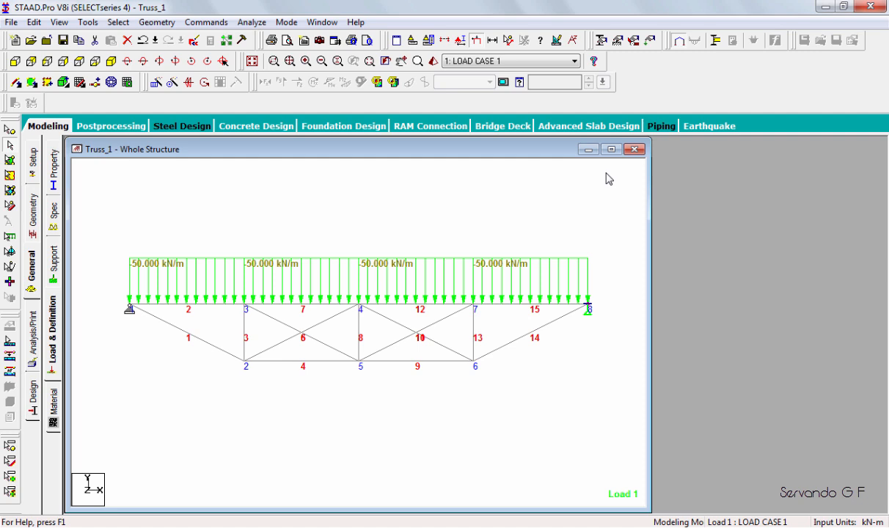
# Add a Perform Analysis command with the Statics Load print option.
pyautogui.click(241, 23)
pyautogui.click(210, 24)
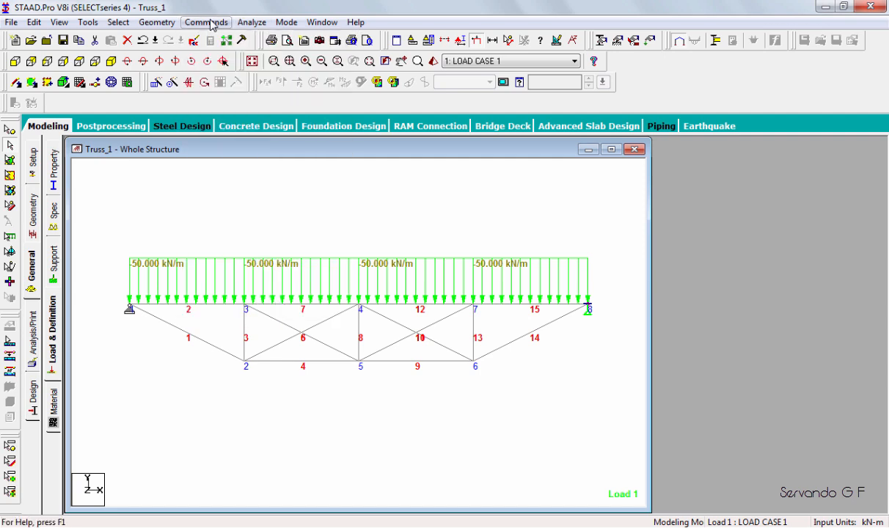
pyautogui.click(211, 24)
pyautogui.moveTo(236, 247)
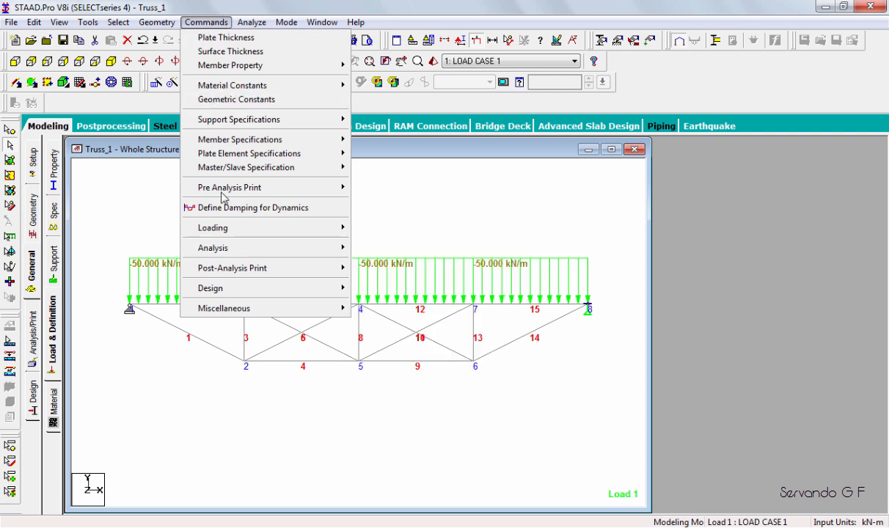
pyautogui.click(377, 248)
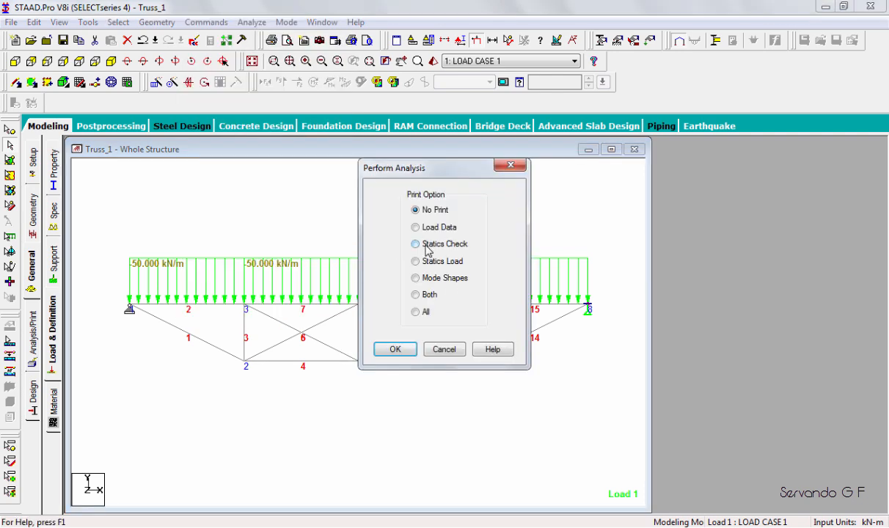
pyautogui.click(416, 228)
pyautogui.click(416, 262)
pyautogui.click(394, 350)
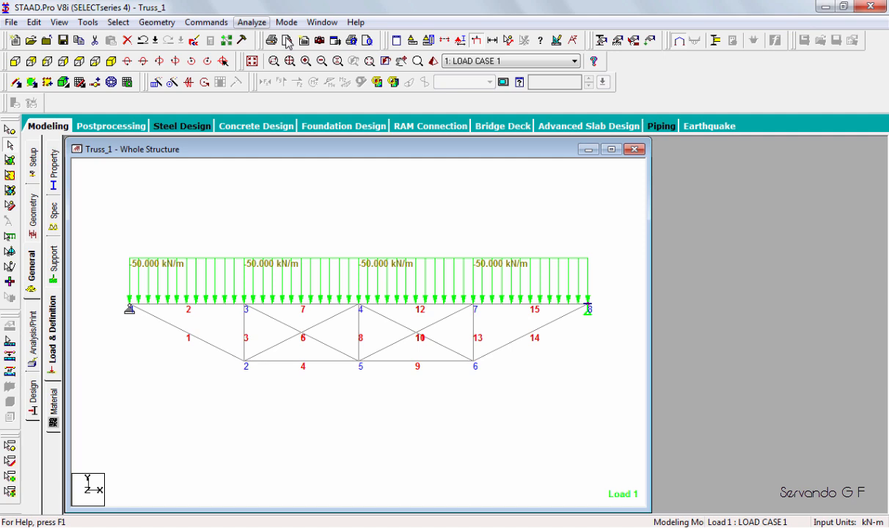
# Run the analysis and close the analysis window, staying in Modeling Mode.
pyautogui.click(252, 23)
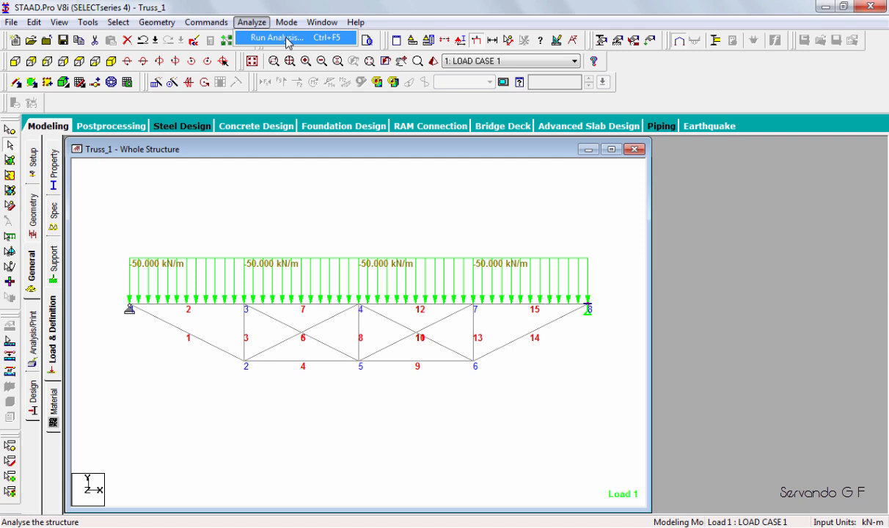
pyautogui.click(286, 38)
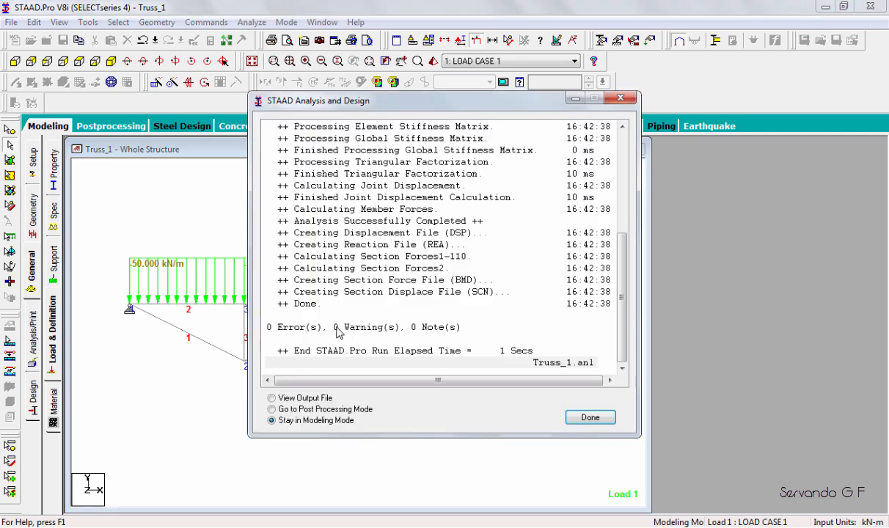
pyautogui.click(566, 415)
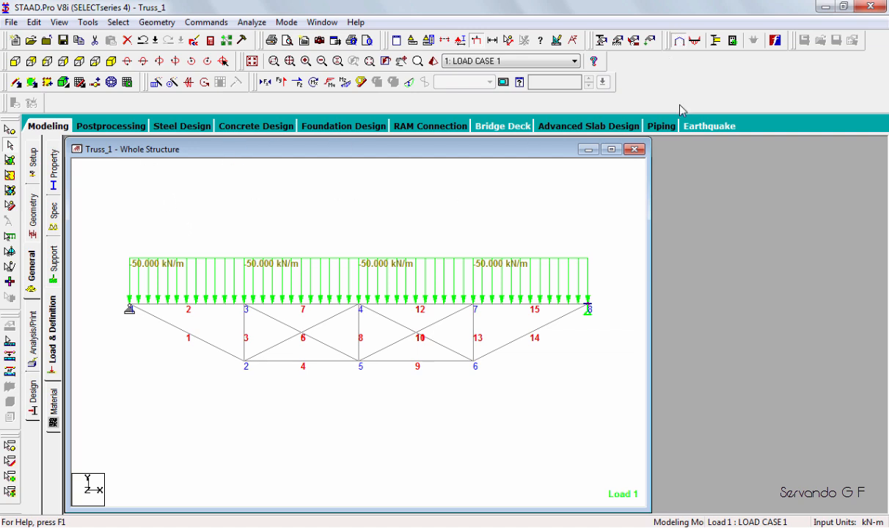
# Switch to postprocessing with LOAD CASE 1 selected and open the beam graphs.
pyautogui.click(693, 45)
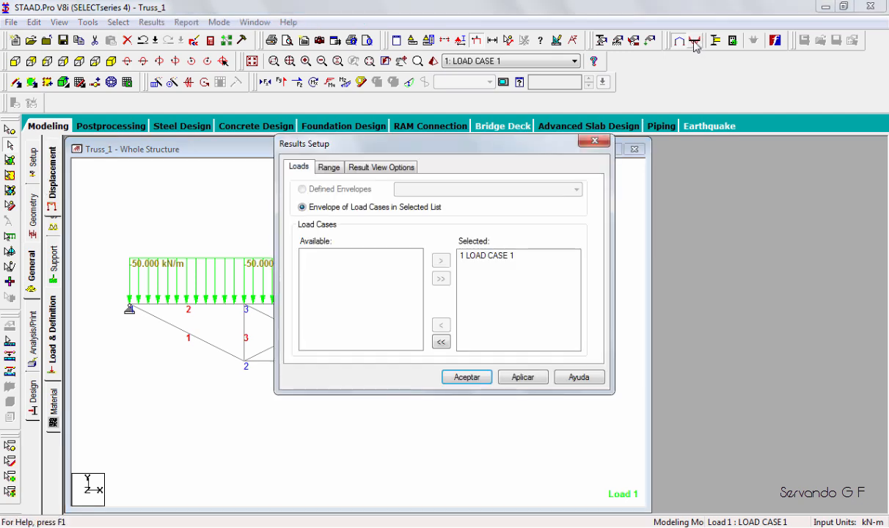
pyautogui.click(465, 377)
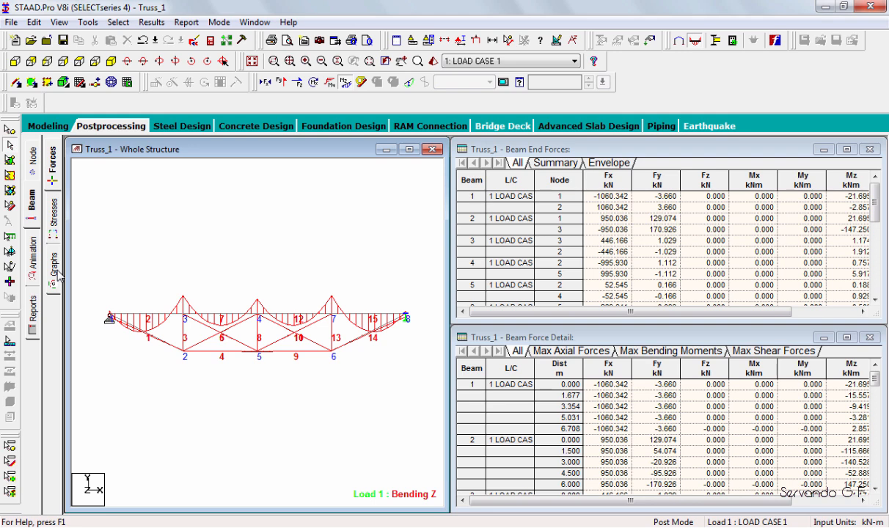
pyautogui.click(56, 272)
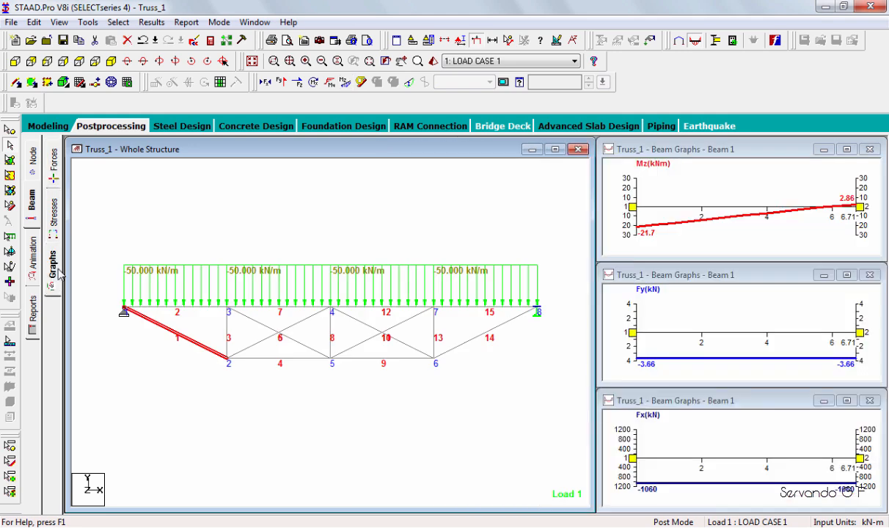
# Examine the Mz, Fy and Fx graphs of beams 2, 4, 6, 10, 11 and 12, and return to modeling.
pyautogui.click(198, 311)
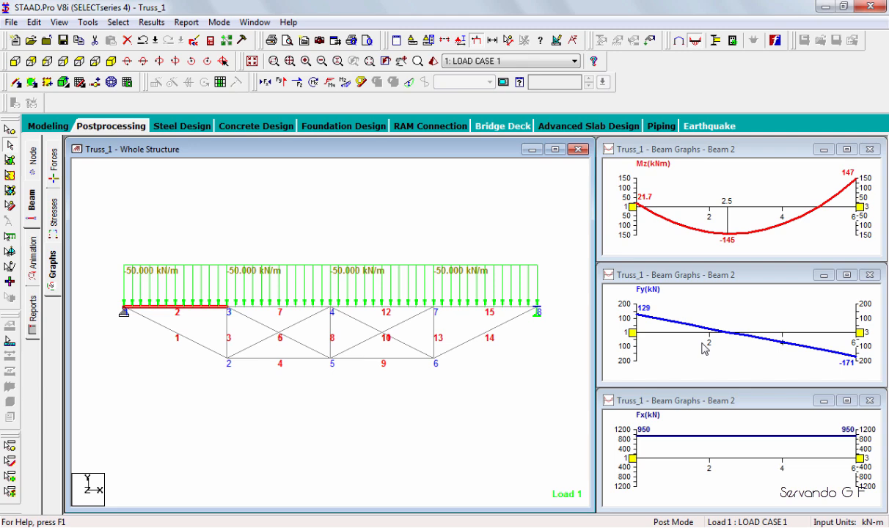
pyautogui.click(313, 363)
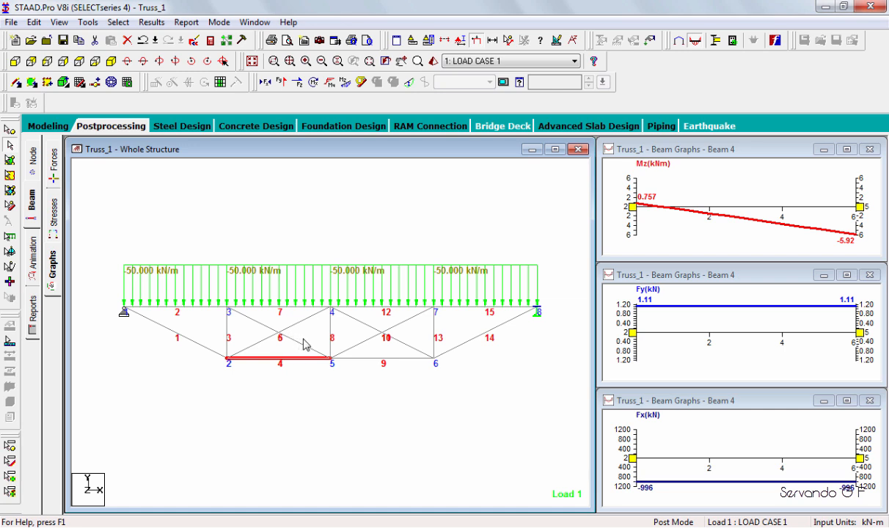
pyautogui.click(256, 328)
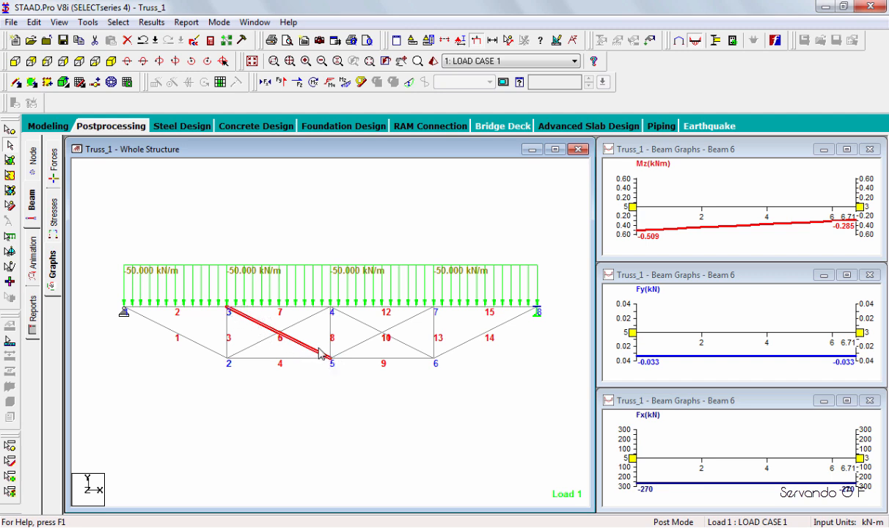
pyautogui.moveTo(320, 350)
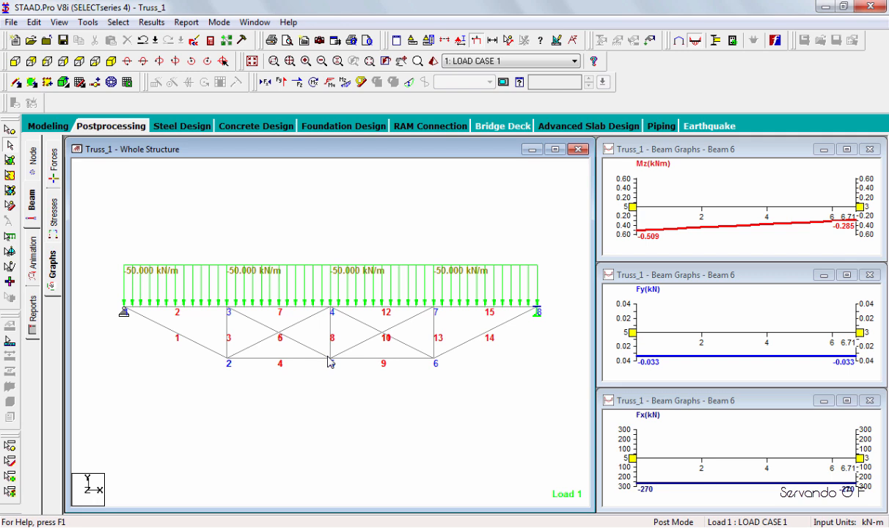
pyautogui.click(329, 359)
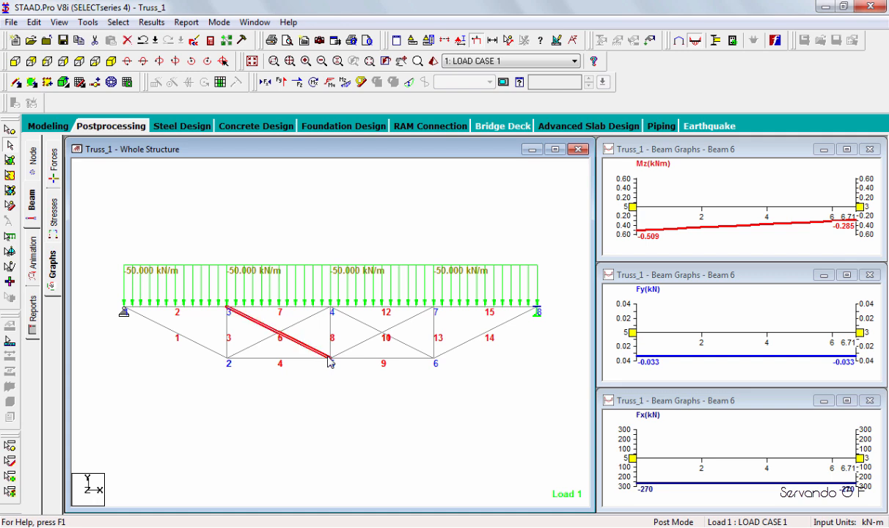
pyautogui.click(329, 359)
pyautogui.click(329, 359)
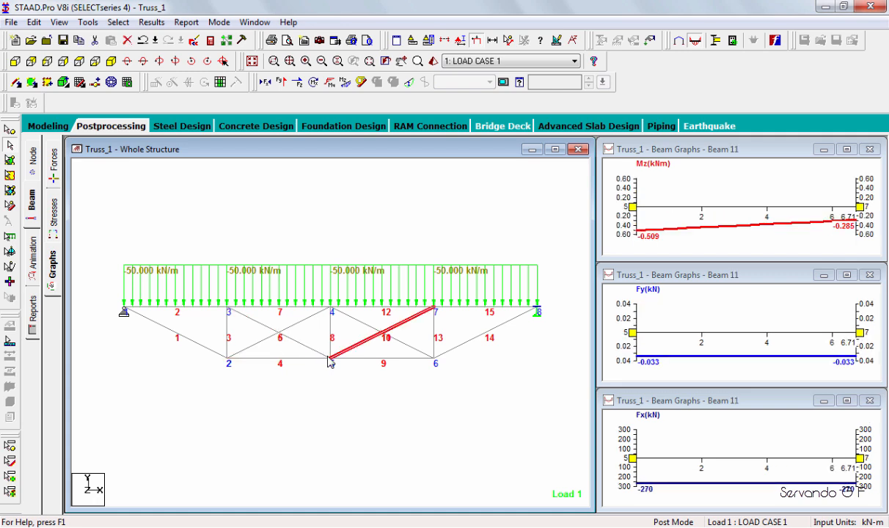
pyautogui.click(329, 360)
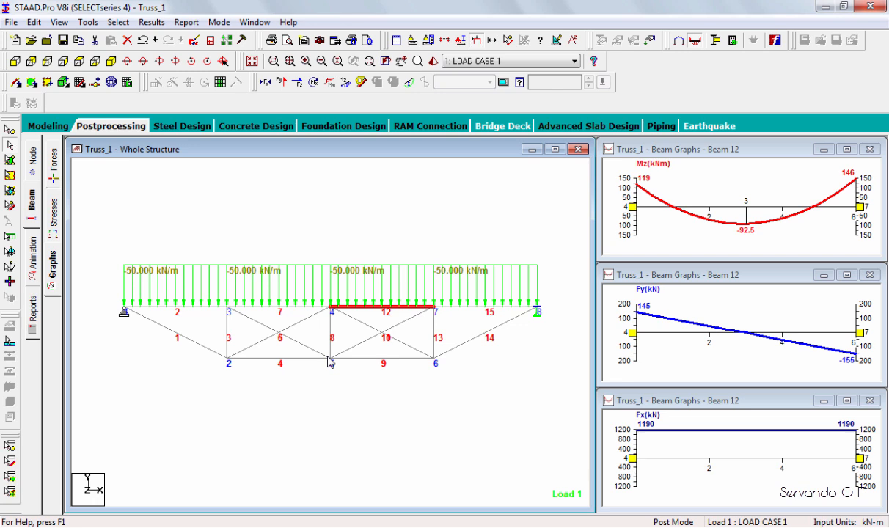
pyautogui.click(329, 360)
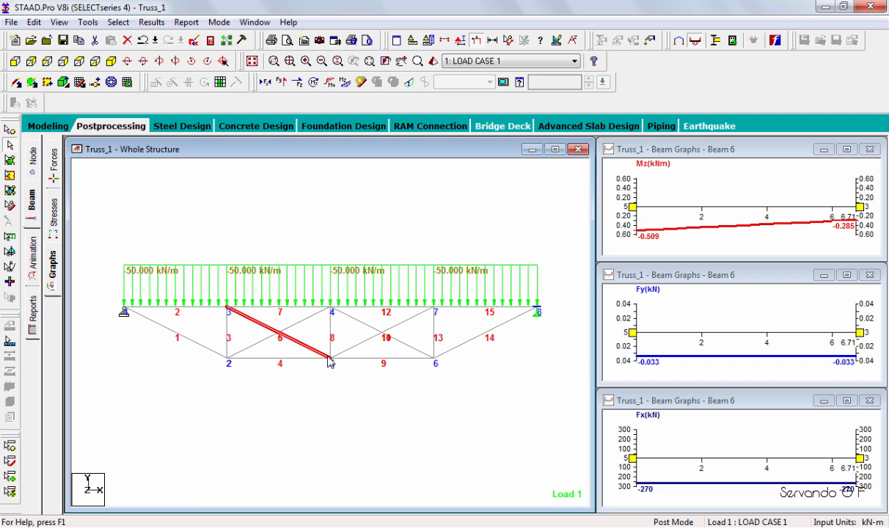
pyautogui.click(328, 357)
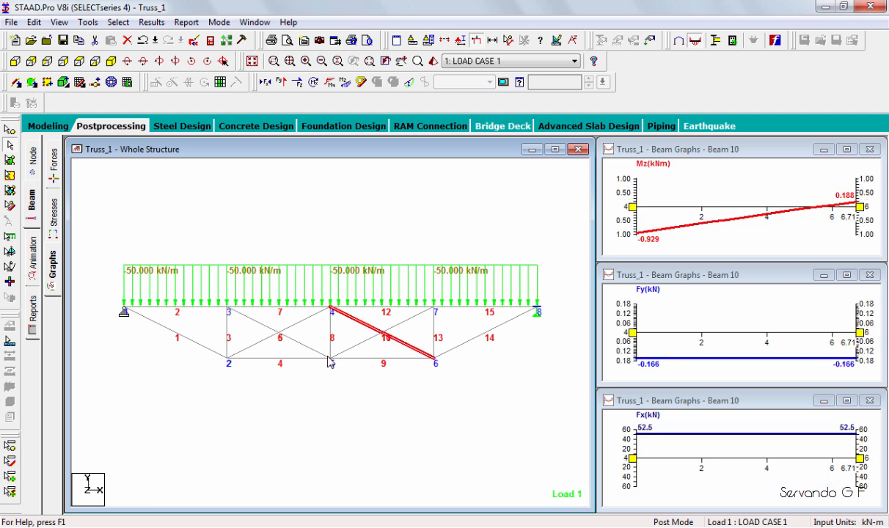
pyautogui.click(328, 357)
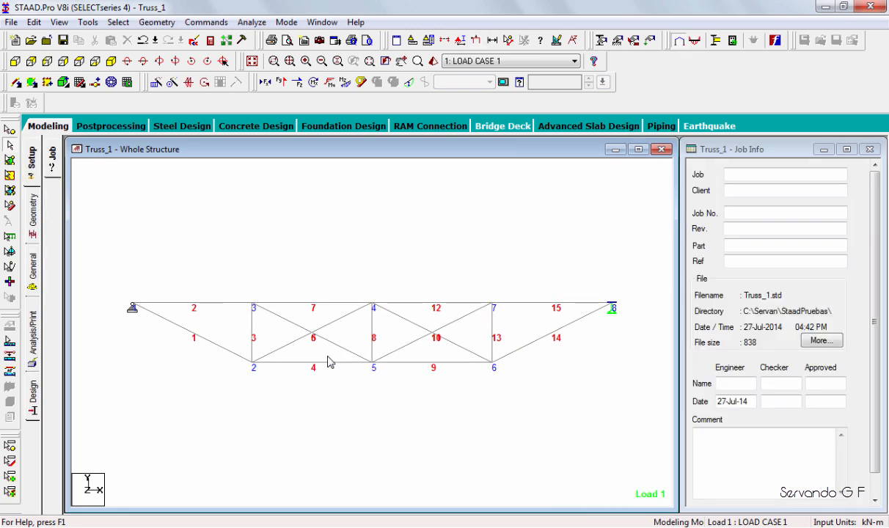
# Release MX, MY and MZ at the start of diagonal beam 6 and agree to delete the result files.
pyautogui.doubleClick(328, 358)
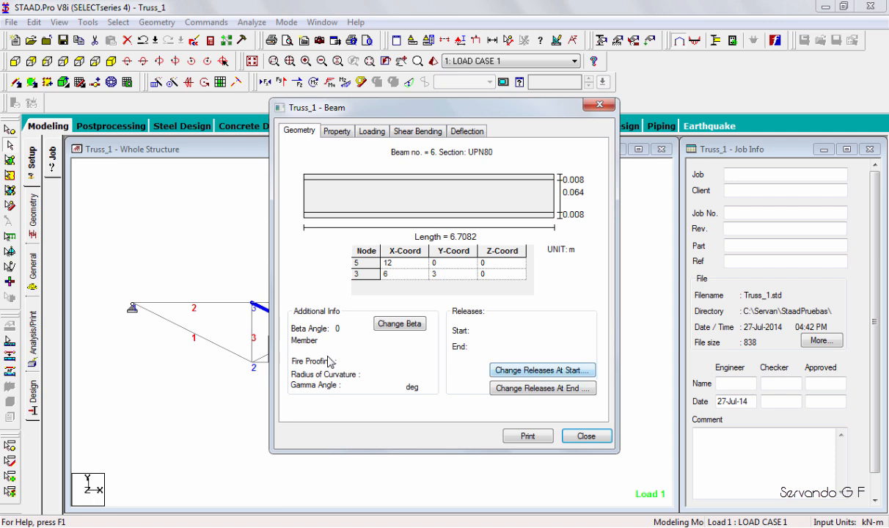
pyautogui.click(543, 371)
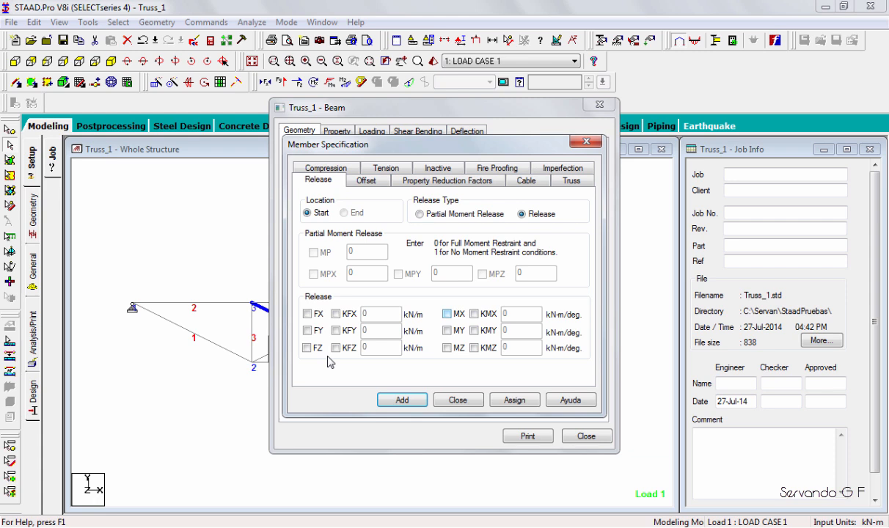
pyautogui.click(447, 313)
pyautogui.click(446, 330)
pyautogui.click(446, 347)
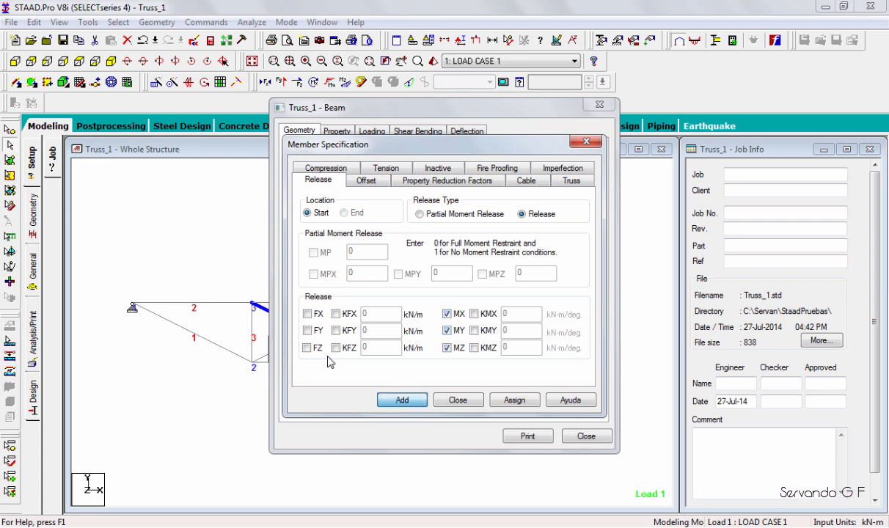
pyautogui.click(402, 399)
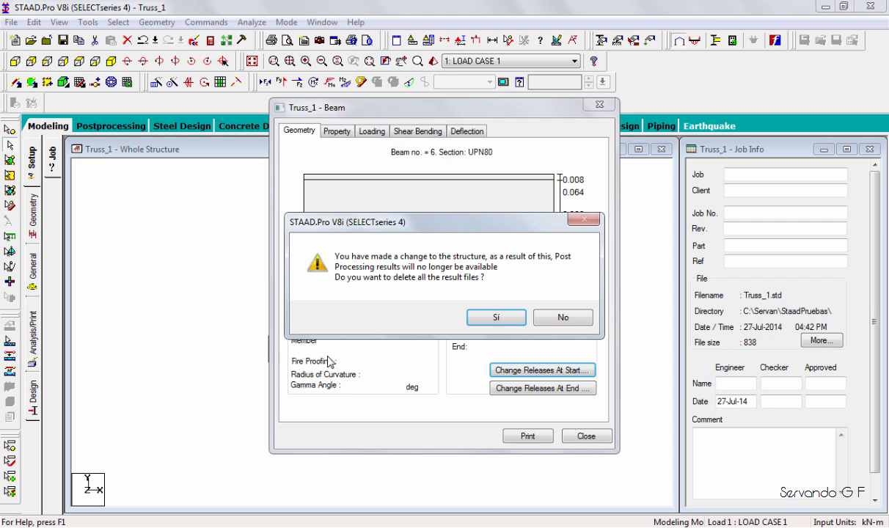
pyautogui.click(497, 318)
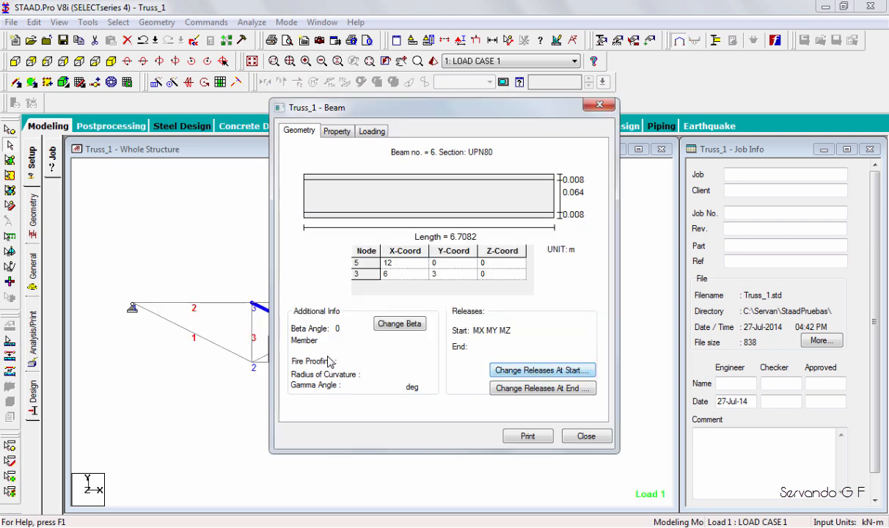
# Release MX, MY and MZ at the end of diagonal beam 6 and close its properties.
pyautogui.click(542, 388)
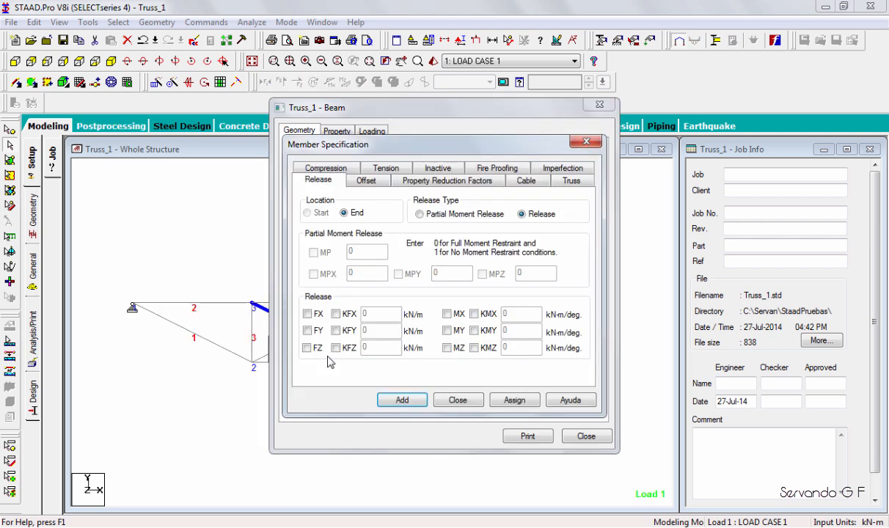
pyautogui.press('Escape')
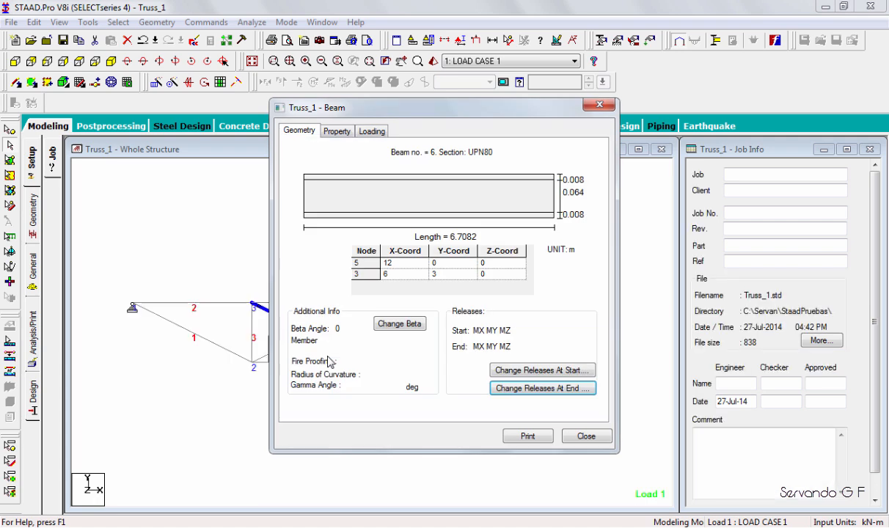
pyautogui.press('Escape')
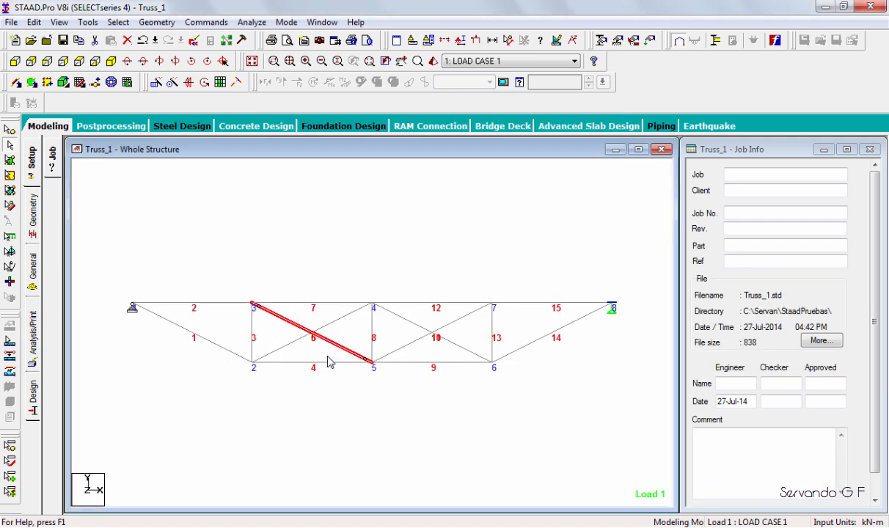
# Release MX, MY and MZ at the start of diagonal beam 5 and close its properties.
pyautogui.click(328, 357)
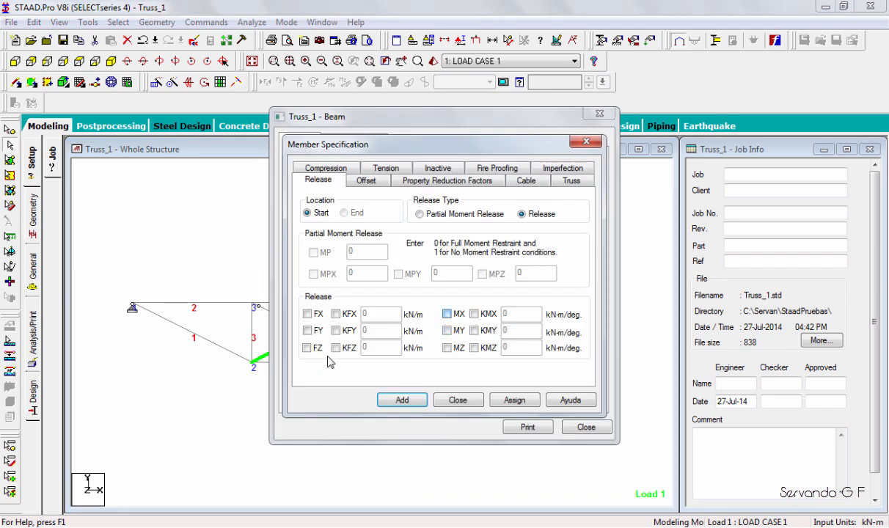
pyautogui.click(447, 314)
pyautogui.click(447, 331)
pyautogui.click(446, 349)
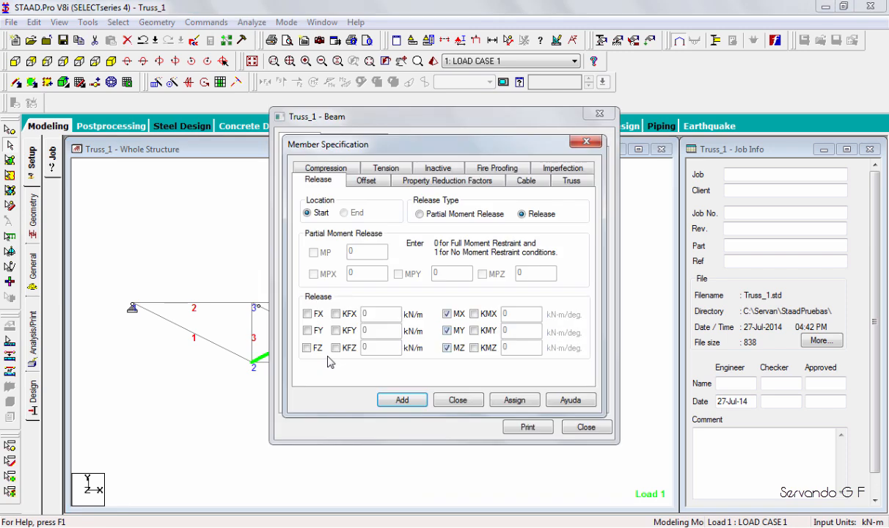
pyautogui.click(402, 400)
pyautogui.click(585, 426)
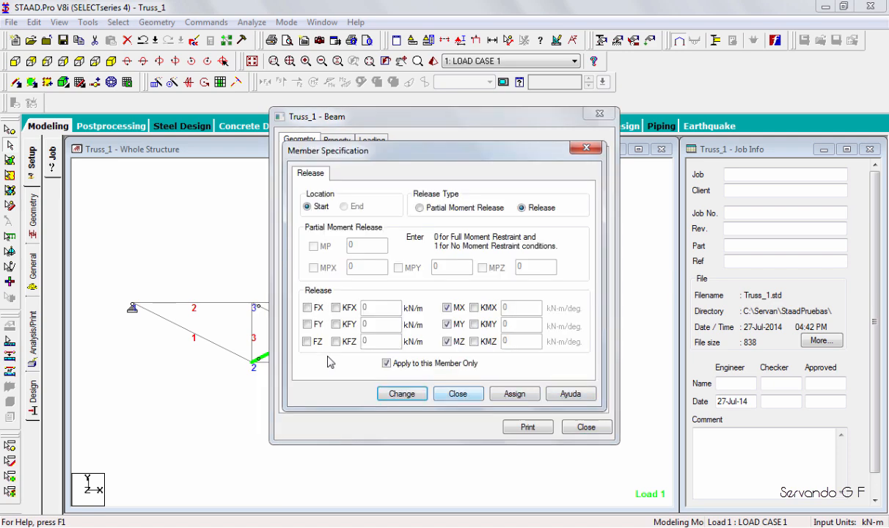
pyautogui.click(457, 394)
pyautogui.click(586, 427)
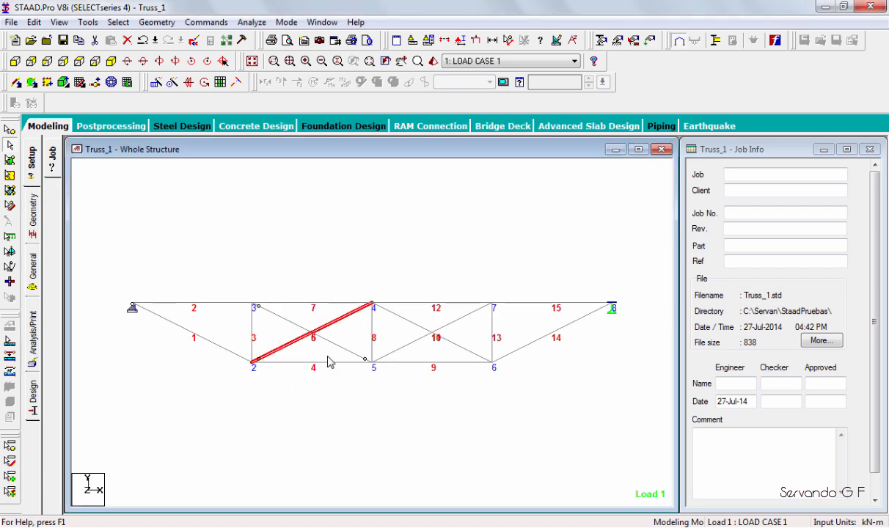
# Release MX, MY and MZ at the end of diagonal beam 5 and close its properties.
pyautogui.doubleClick(341, 317)
pyautogui.click(544, 396)
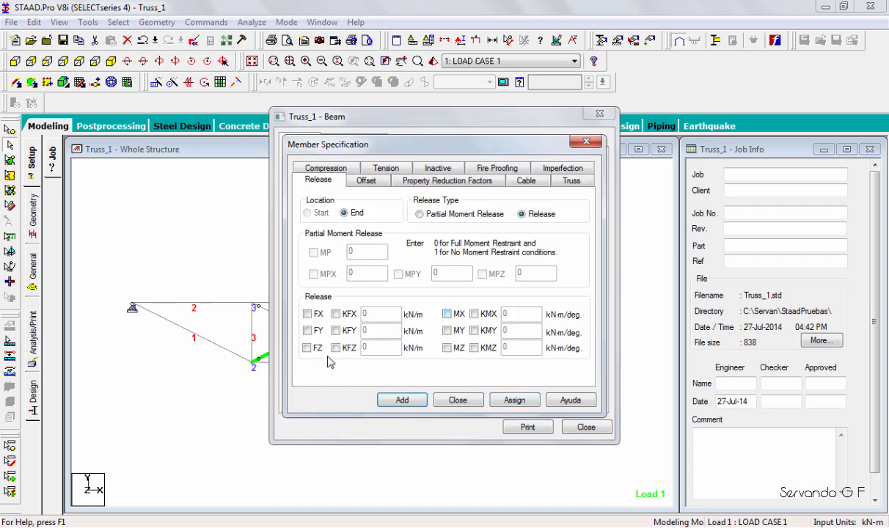
pyautogui.click(447, 314)
pyautogui.click(446, 330)
pyautogui.click(446, 348)
pyautogui.click(515, 400)
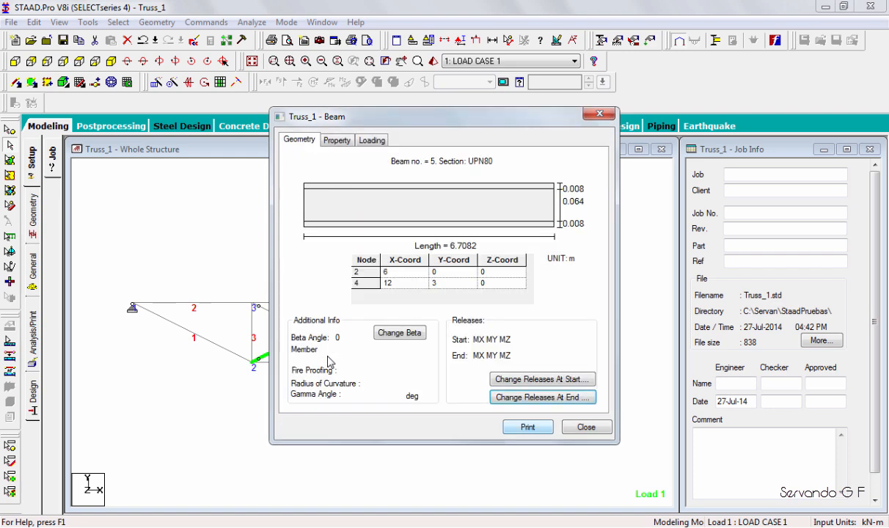
pyautogui.click(585, 426)
# Release MX, MY and MZ at the start of diagonal beam 10 and close its properties.
pyautogui.doubleClick(434, 307)
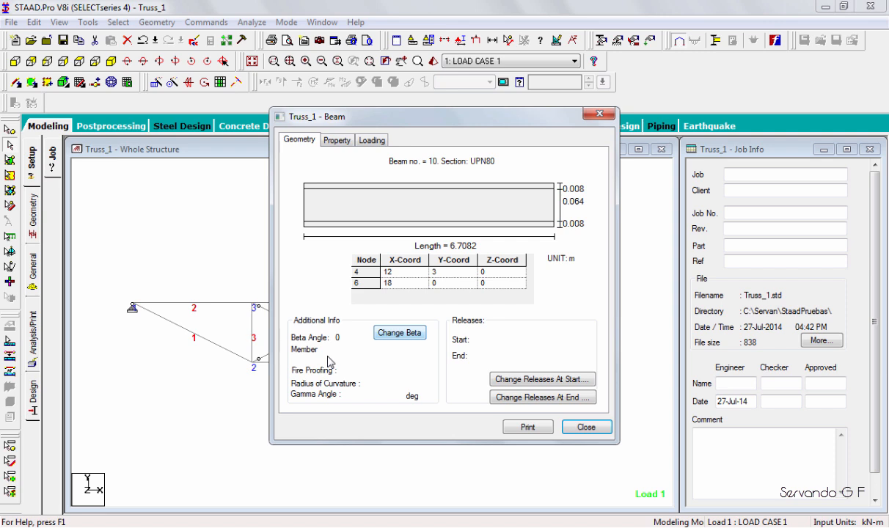
pyautogui.click(541, 379)
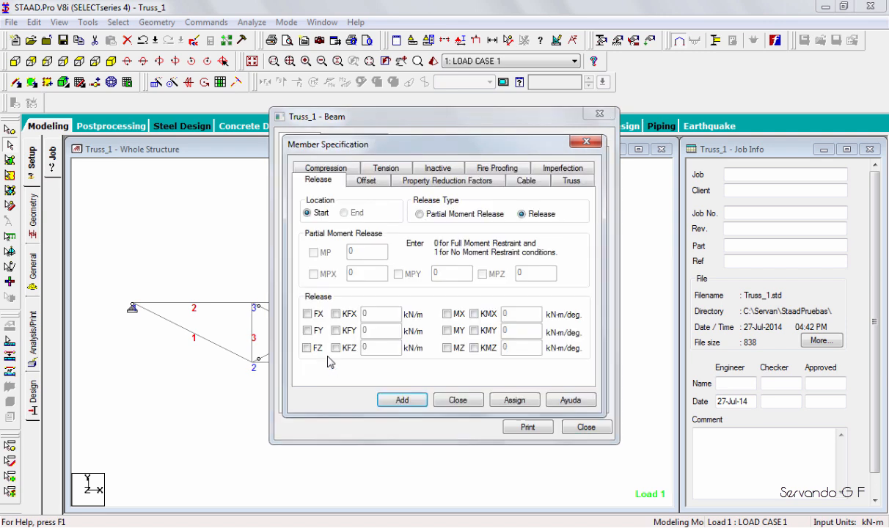
pyautogui.click(457, 399)
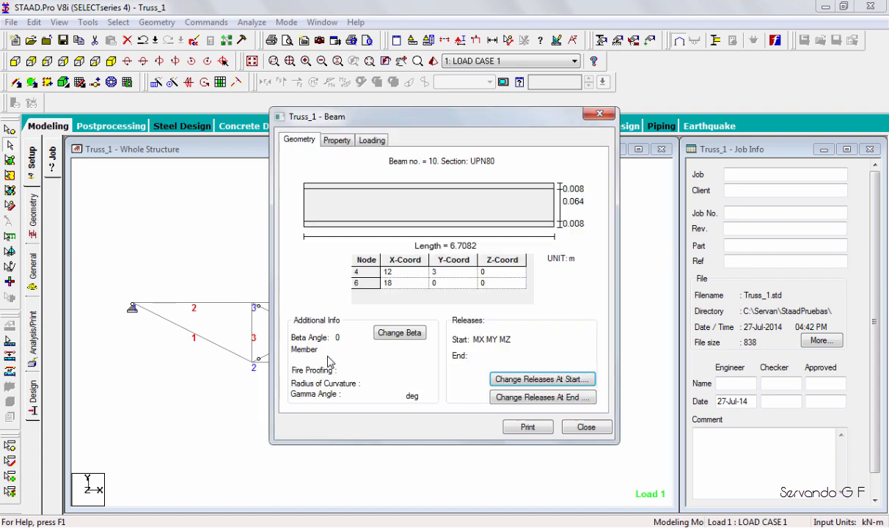
pyautogui.click(586, 427)
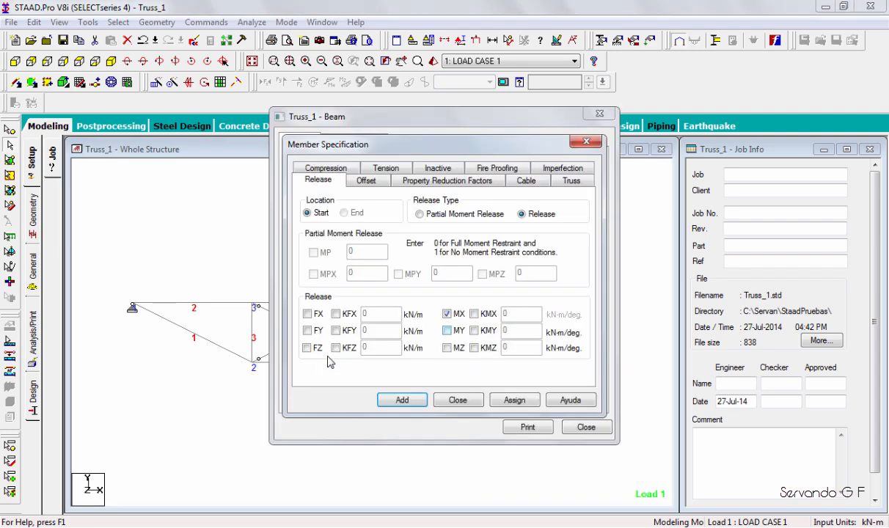
# Release MX, MY and MZ at the start of diagonal beam 11.
pyautogui.click(422, 315)
pyautogui.click(421, 329)
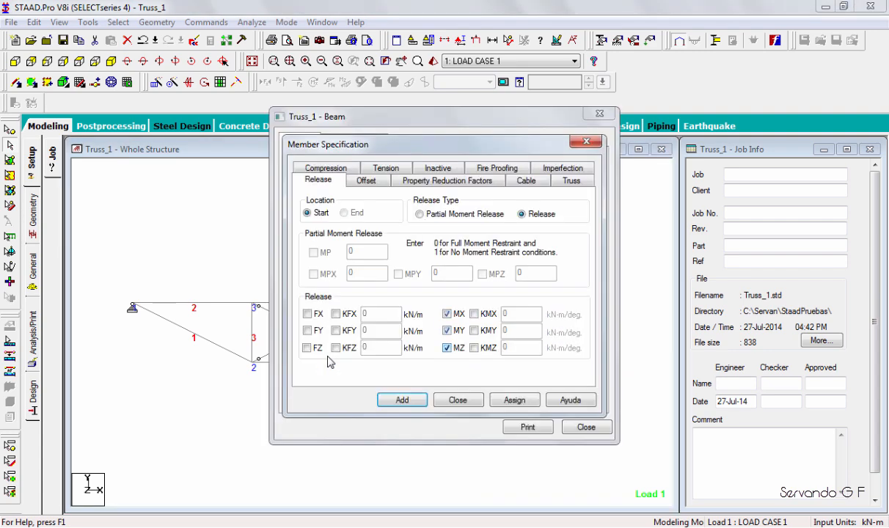
pyautogui.click(381, 379)
pyautogui.click(586, 427)
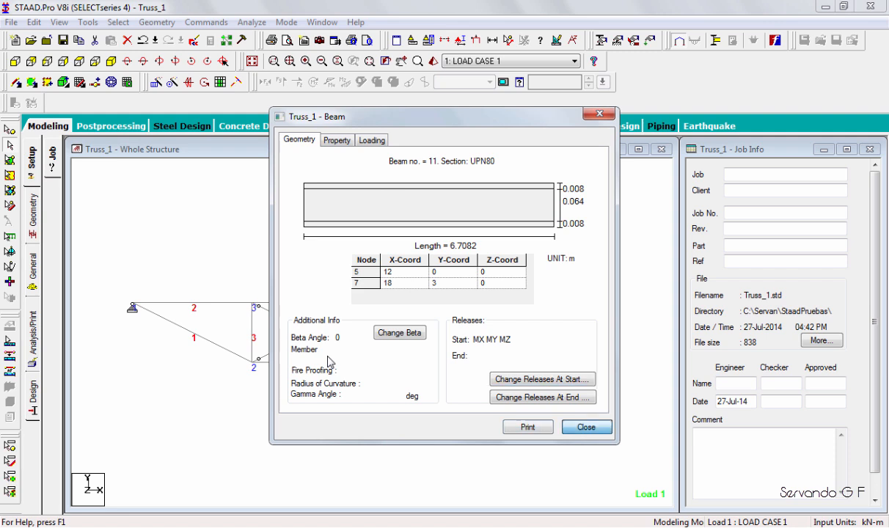
# Release MX, MY and MZ at the end of diagonal beams 11 and 10 and close their properties.
pyautogui.click(543, 398)
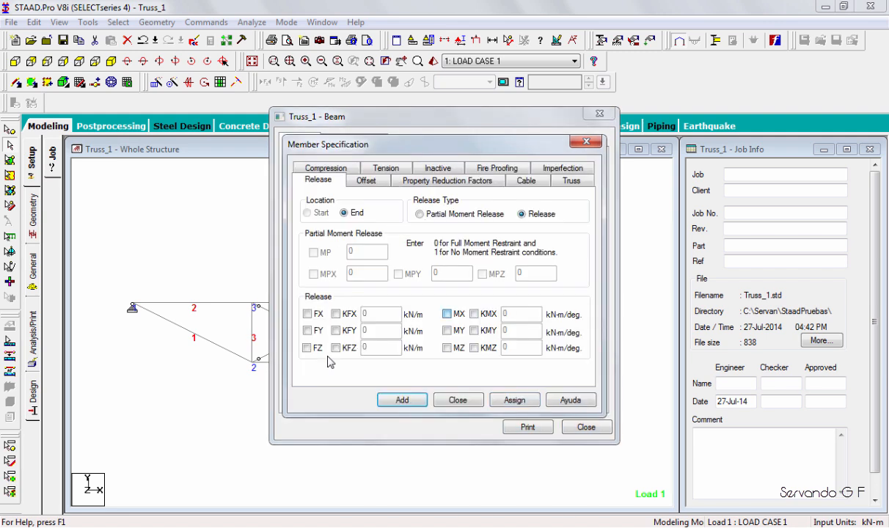
pyautogui.click(447, 314)
pyautogui.click(447, 331)
pyautogui.click(447, 348)
pyautogui.click(401, 400)
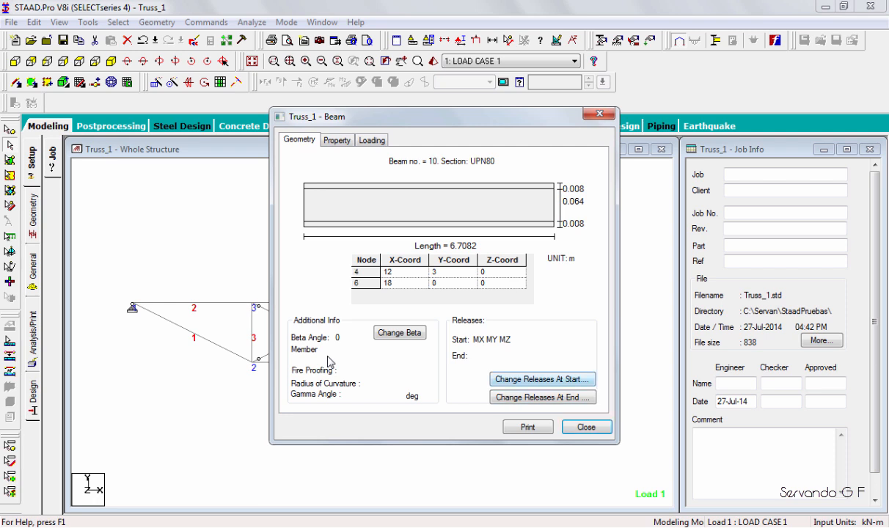
pyautogui.click(585, 426)
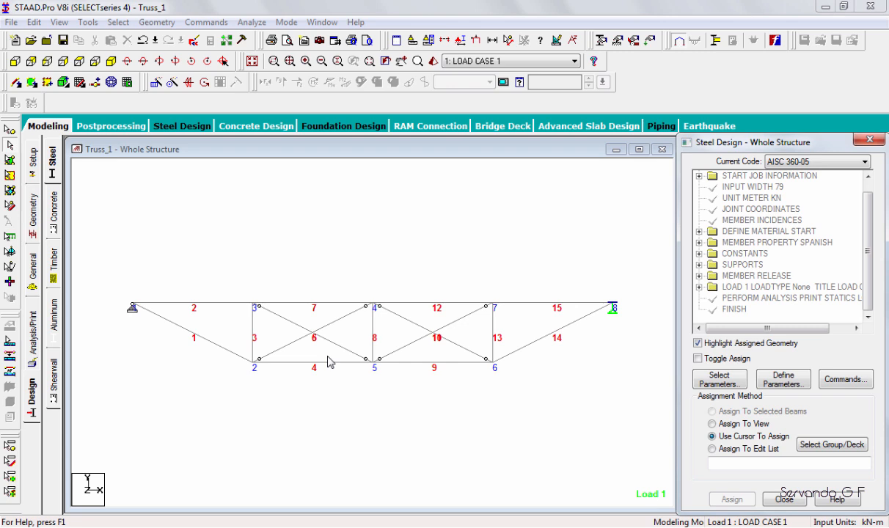
# Set the current steel design code to EN 1993-1-1:2005.
pyautogui.click(864, 161)
pyautogui.moveTo(864, 238); pyautogui.dragTo(864, 333)
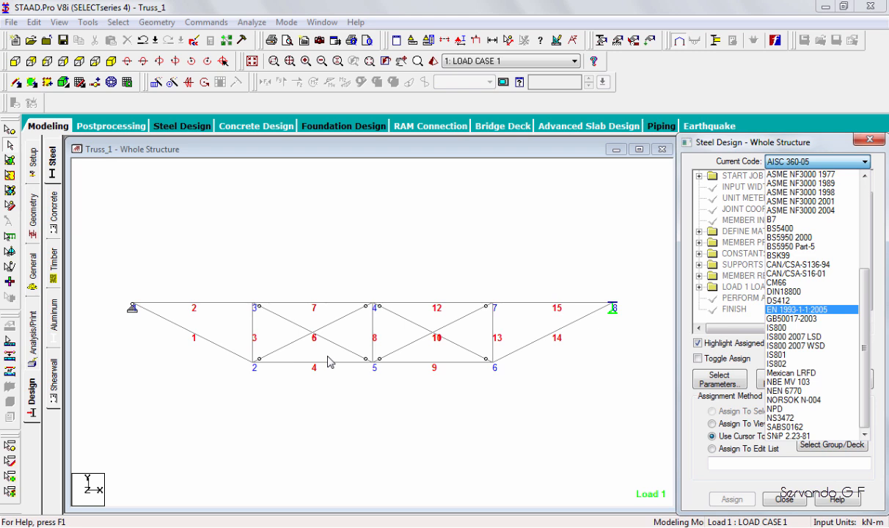
pyautogui.press('Return')
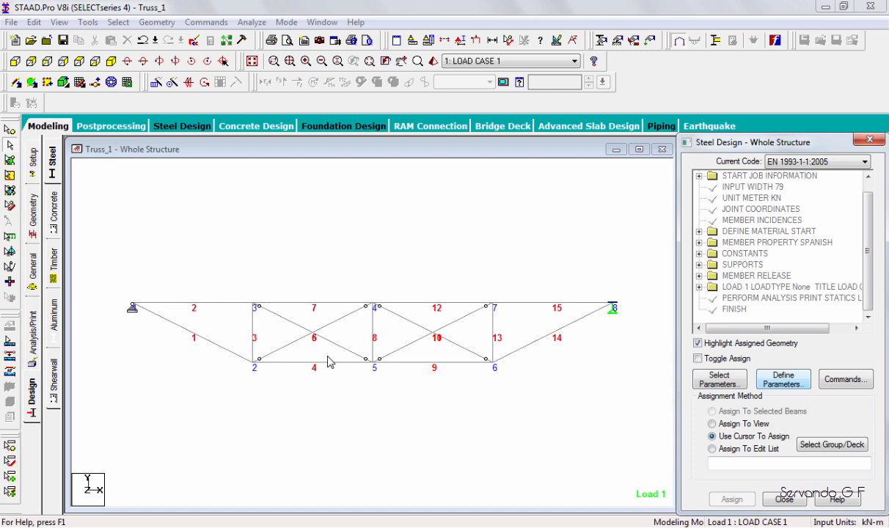
# Add the EN 1993-1-1:2005 code parameter and a CHECK CODE design command.
pyautogui.press('Tab')
pyautogui.press('Return')
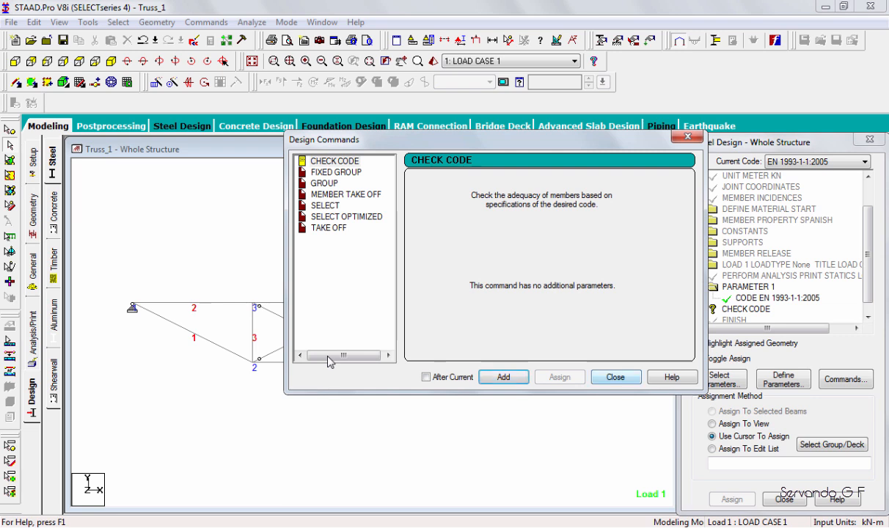
pyautogui.click(615, 377)
# Assign the CHECK CODE command to all beams of the truss and clear the selection.
pyautogui.click(118, 22)
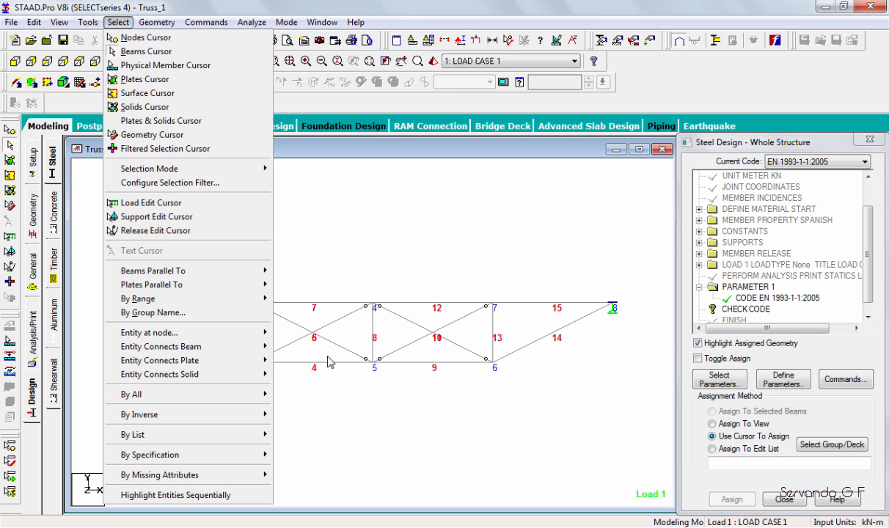
pyautogui.click(308, 408)
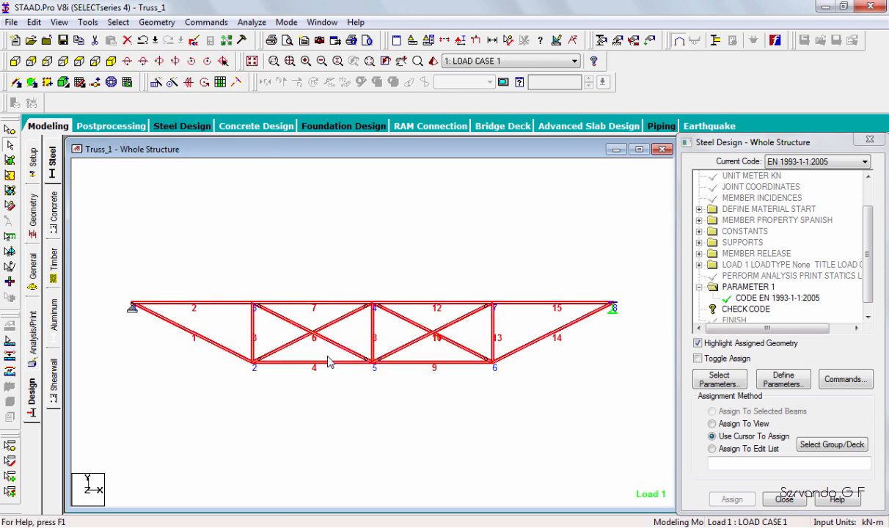
pyautogui.click(745, 309)
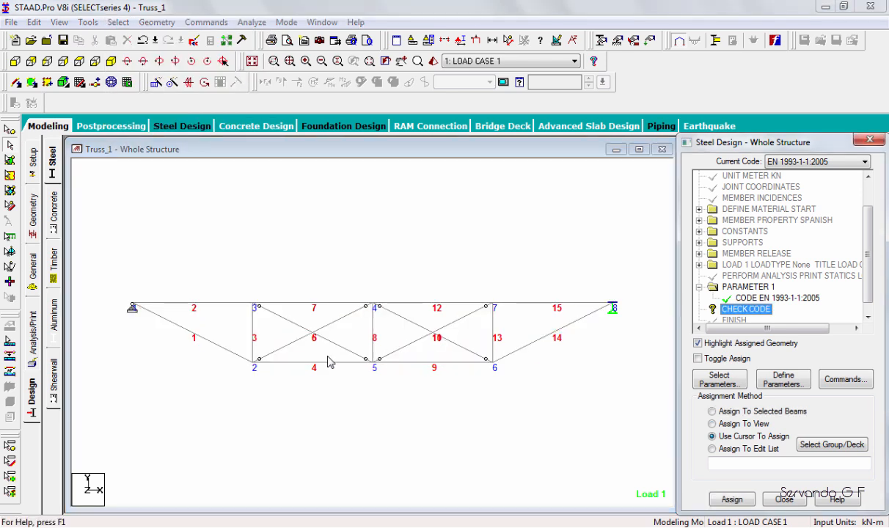
pyautogui.click(118, 23)
pyautogui.moveTo(183, 394)
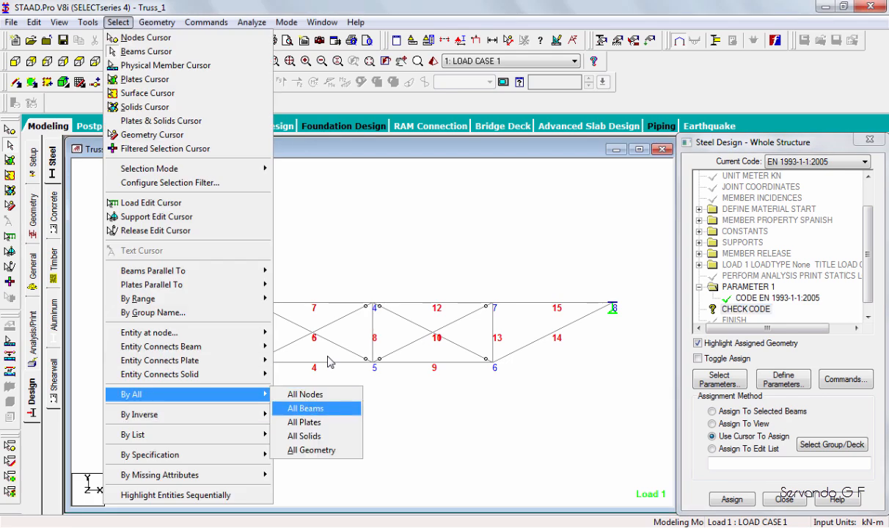
pyautogui.click(308, 409)
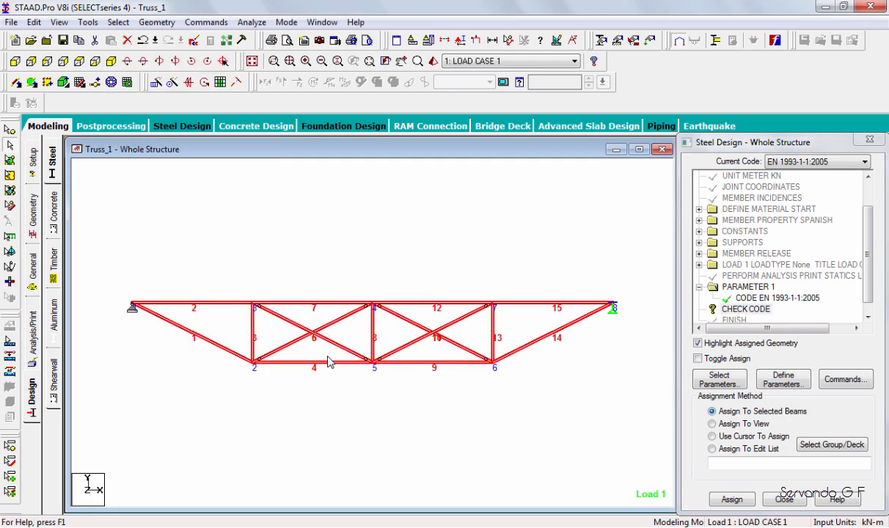
pyautogui.click(732, 499)
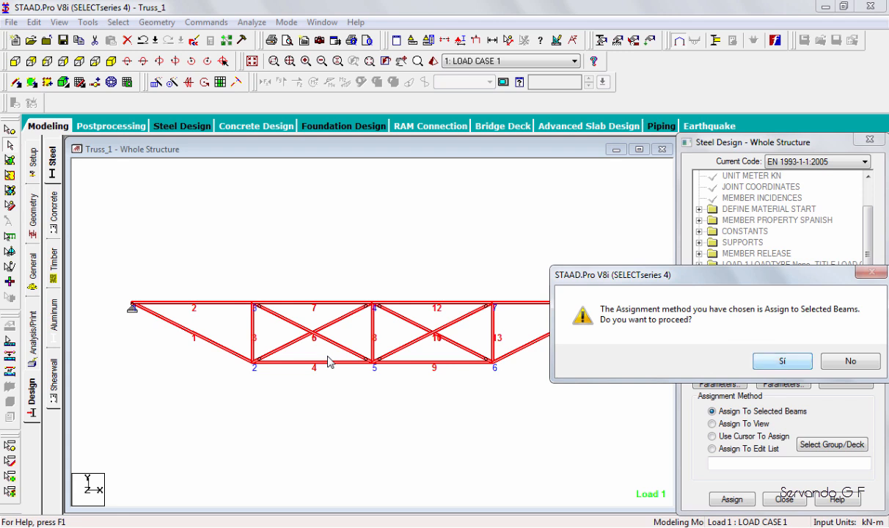
pyautogui.click(781, 361)
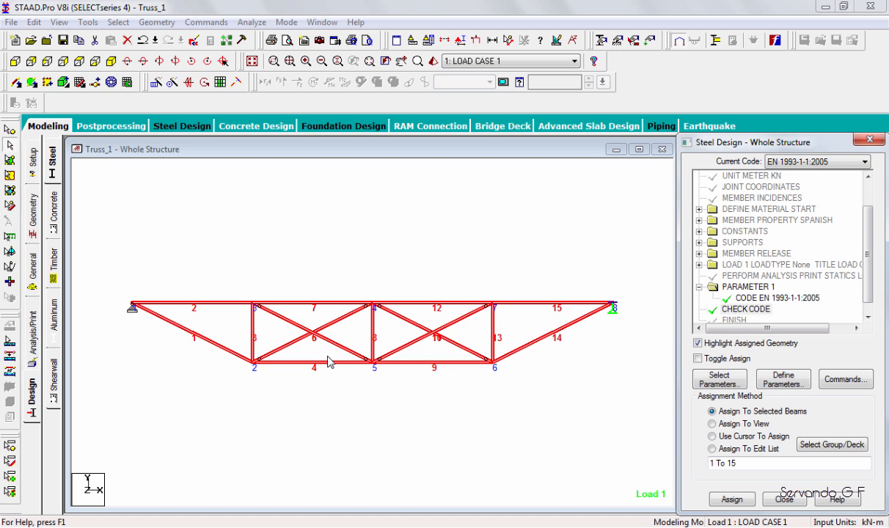
pyautogui.click(329, 360)
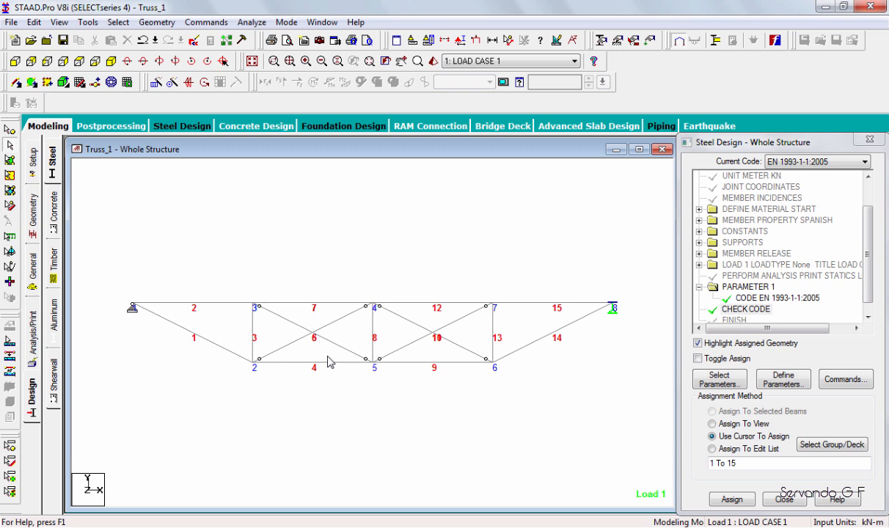
# Rerun the analysis with the steel design check, saving the modified structure, and close the run report.
pyautogui.hotkey('alt', 'a')
pyautogui.press('Return')
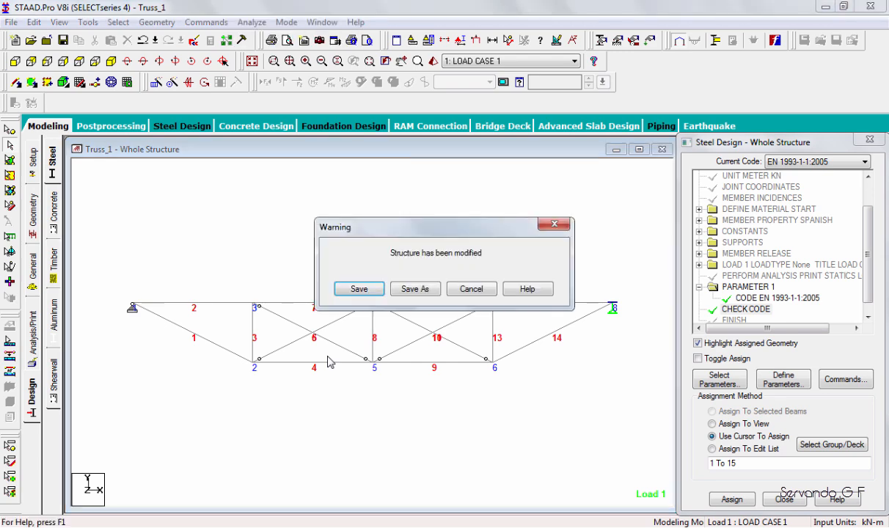
pyautogui.press('Return')
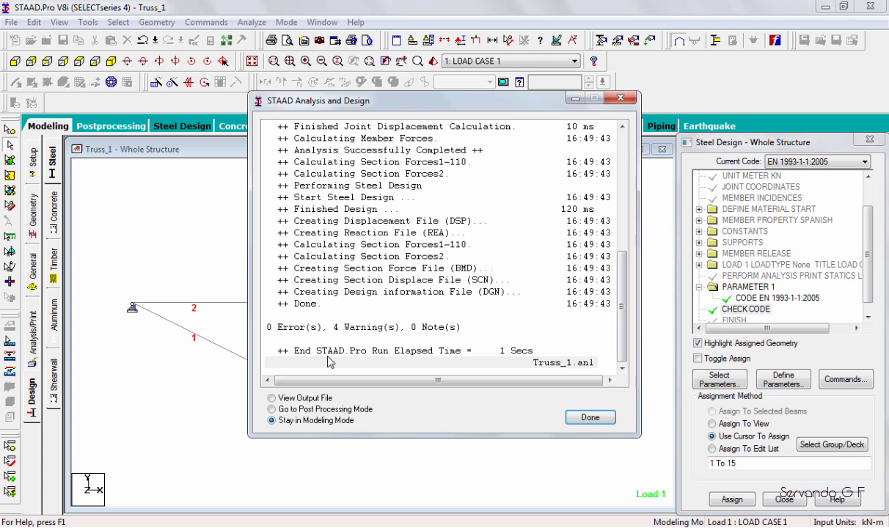
pyautogui.press('Return')
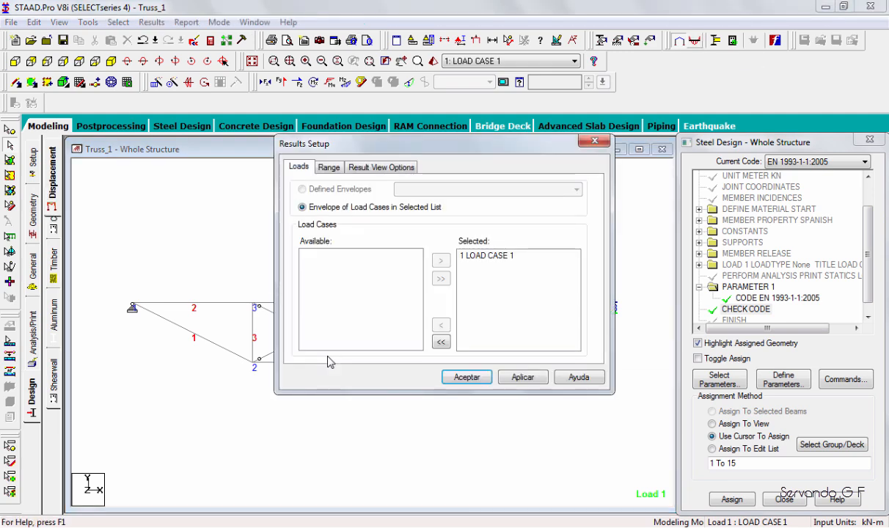
# Open postprocessing with LOAD CASE 1 and examine the Mz, Fy and Fx graphs of diagonal beams 6, 5, 10 and 11.
pyautogui.press('Return')
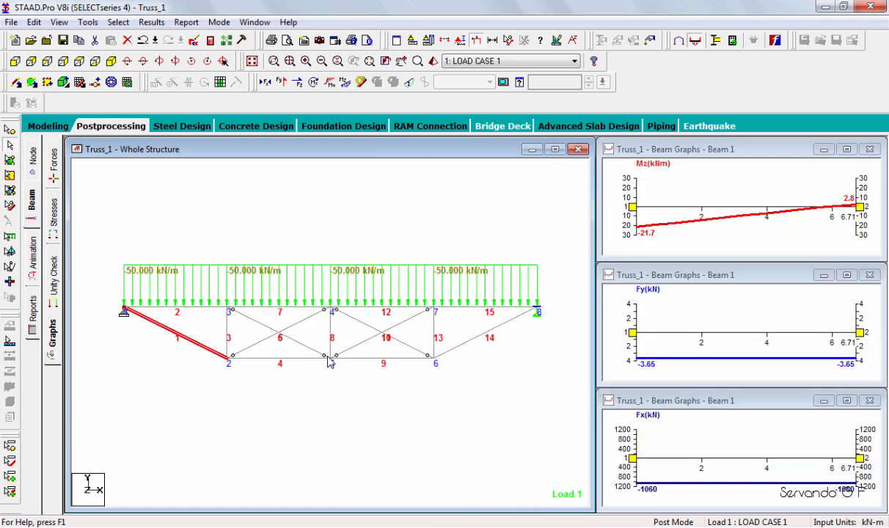
pyautogui.click(327, 359)
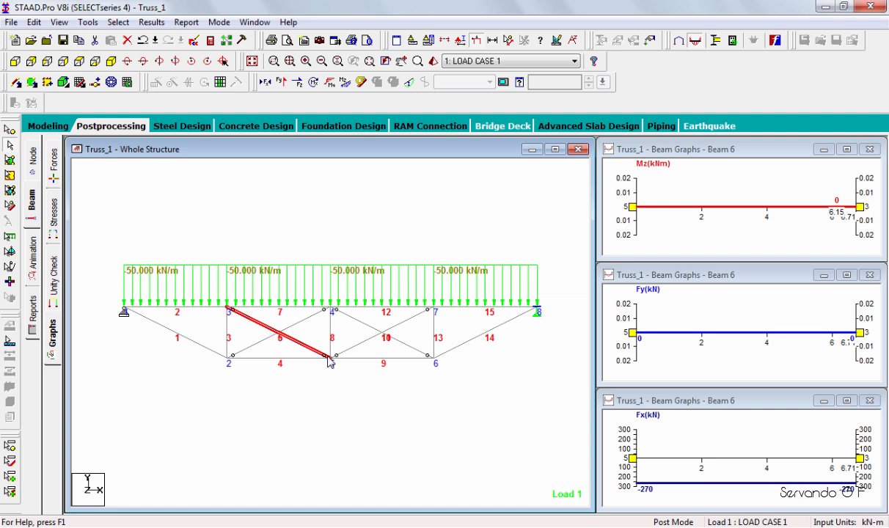
pyautogui.press('Up')
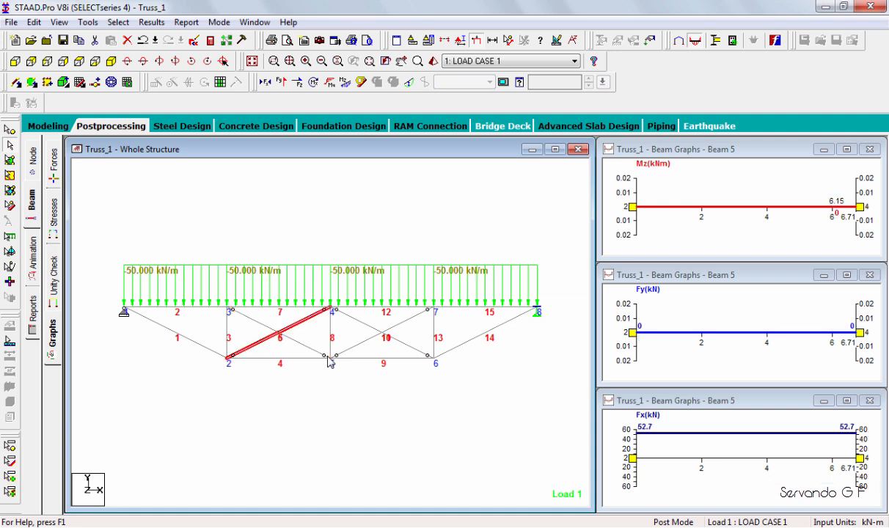
pyautogui.press('Right')
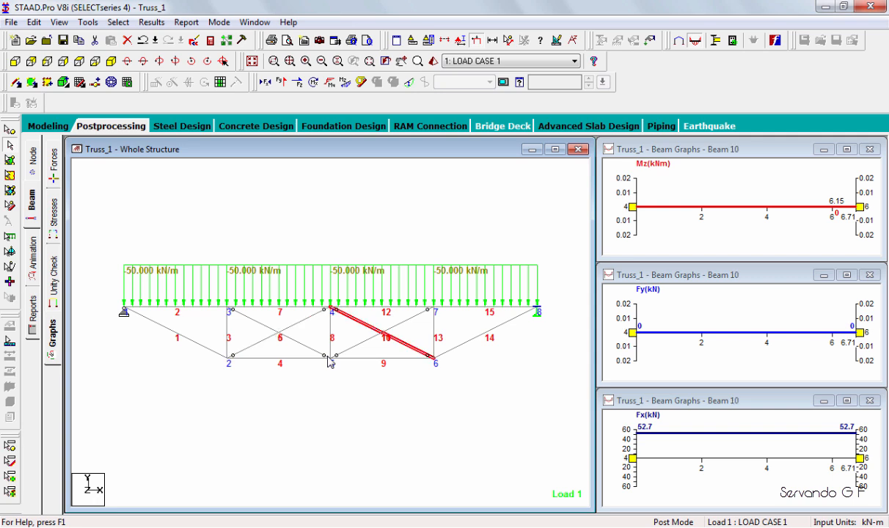
pyautogui.press('Up')
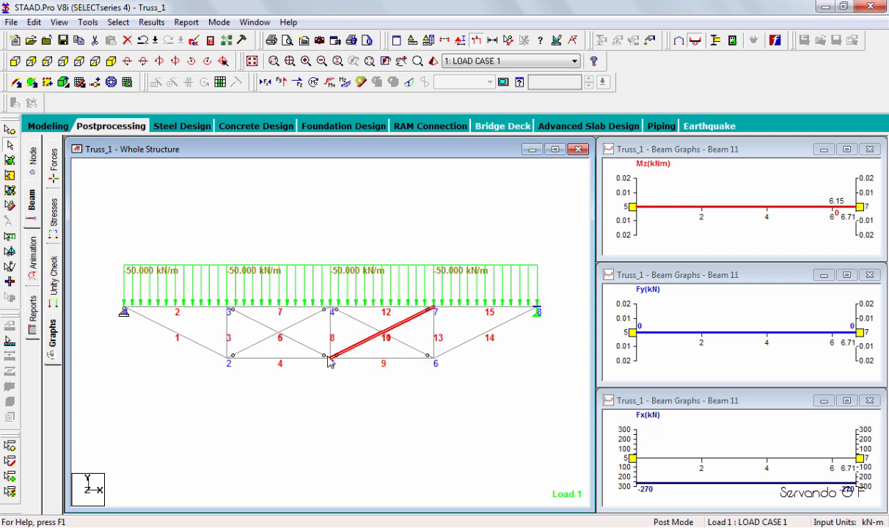
pyautogui.click(327, 357)
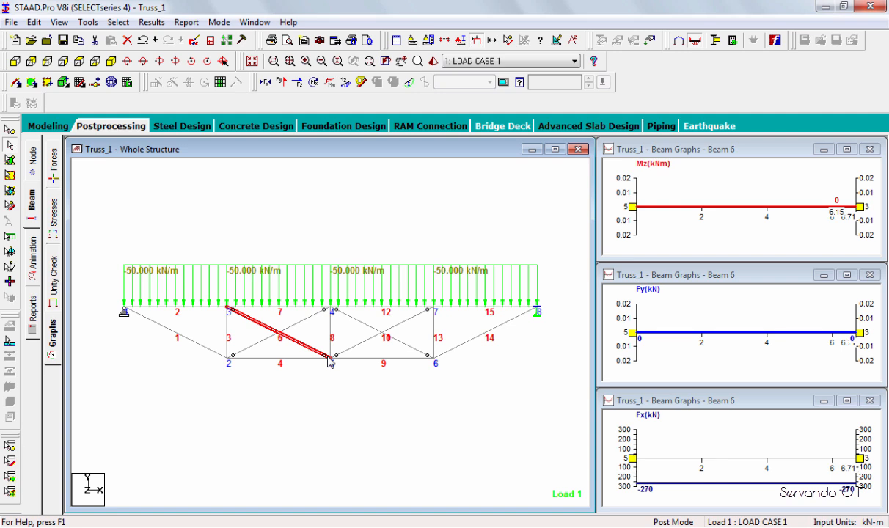
# Compare the Mz, Fy and Fx graphs of diagonal beams 5 and 11 and clear the beam selection.
pyautogui.click(299, 321)
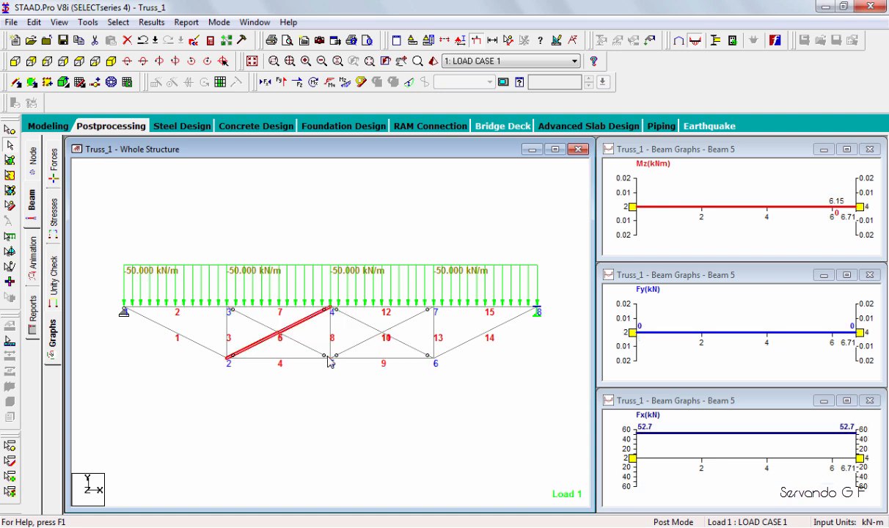
pyautogui.click(329, 359)
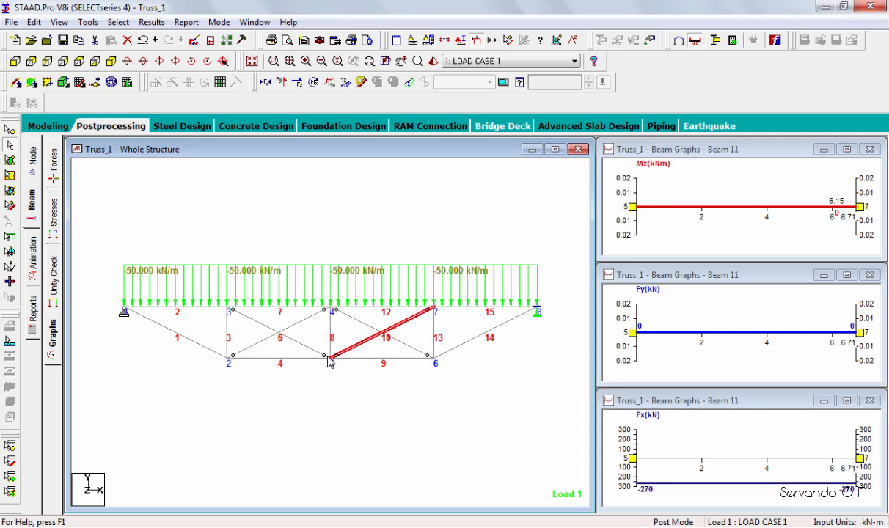
pyautogui.click(327, 357)
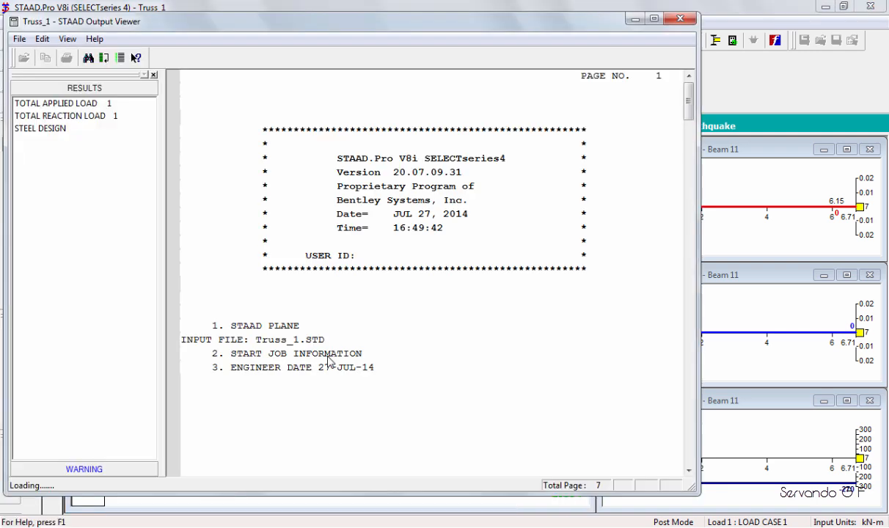
# Review the analysis output's load, reaction and displacement summaries and the steel design check of the members, and return to the truss model.
pyautogui.scroll(-4, 327, 359)
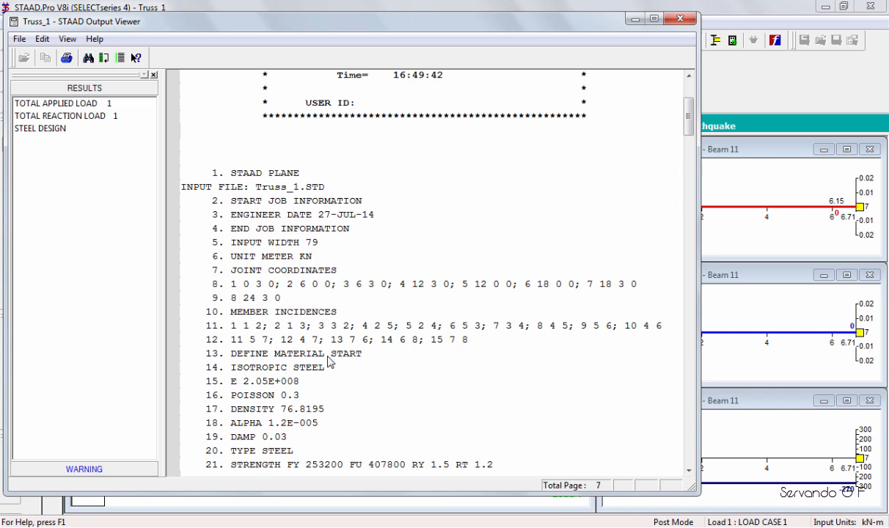
pyautogui.scroll(-10, 328, 361)
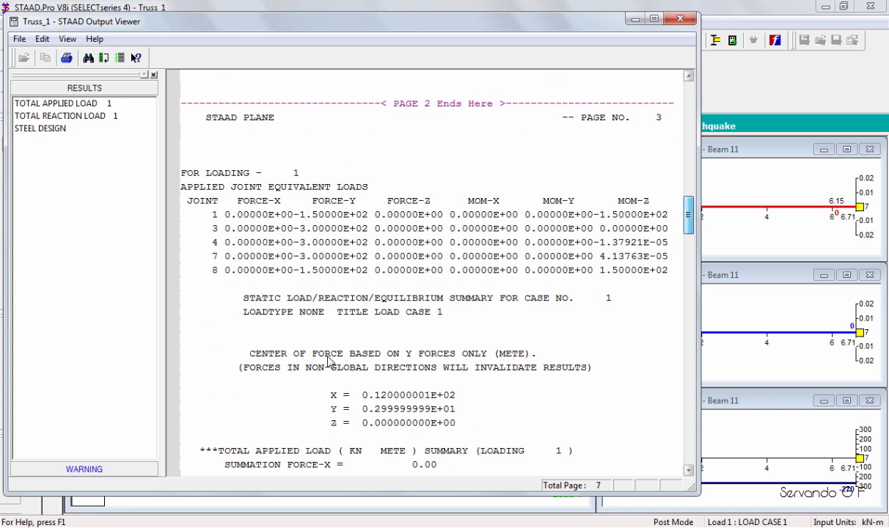
pyautogui.scroll(-2, 328, 361)
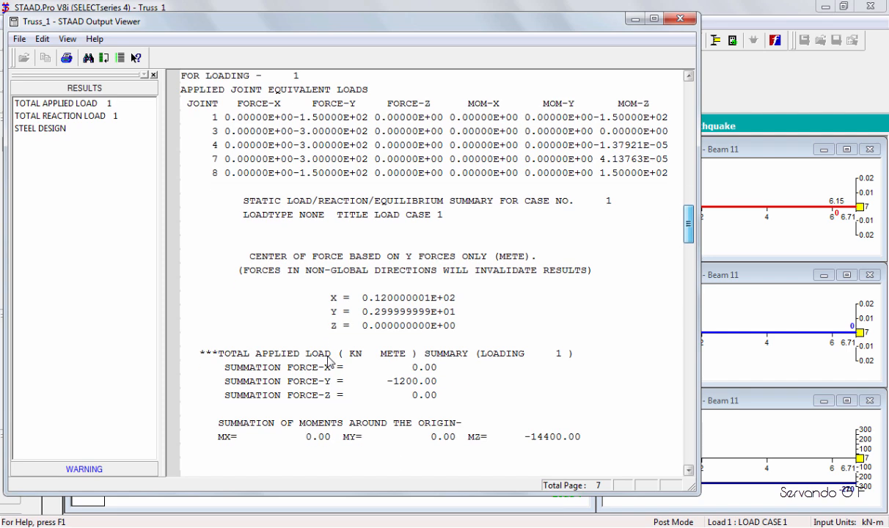
pyautogui.scroll(-18, 327, 361)
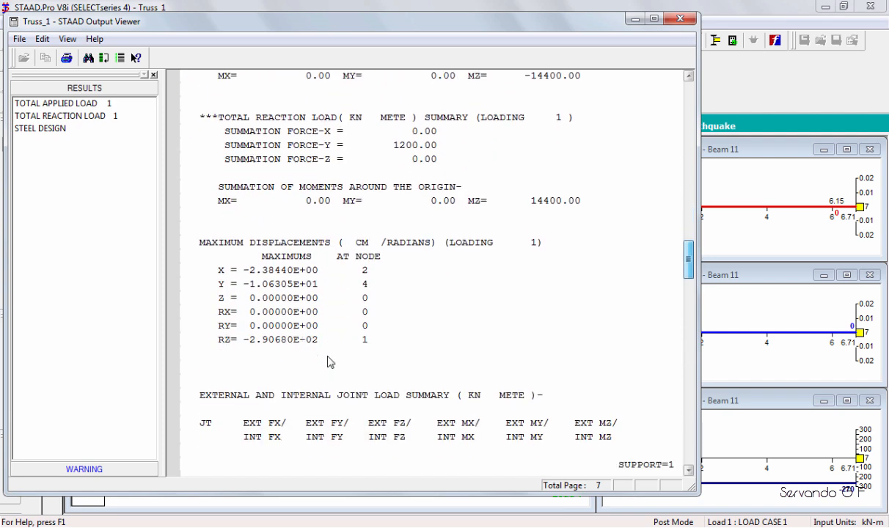
pyautogui.scroll(-12, 328, 361)
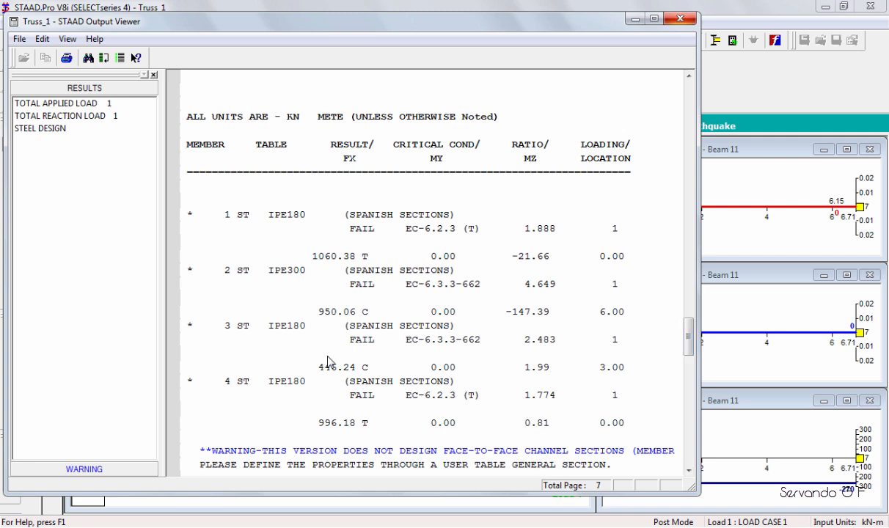
pyautogui.hotkey('alt', 'Tab')
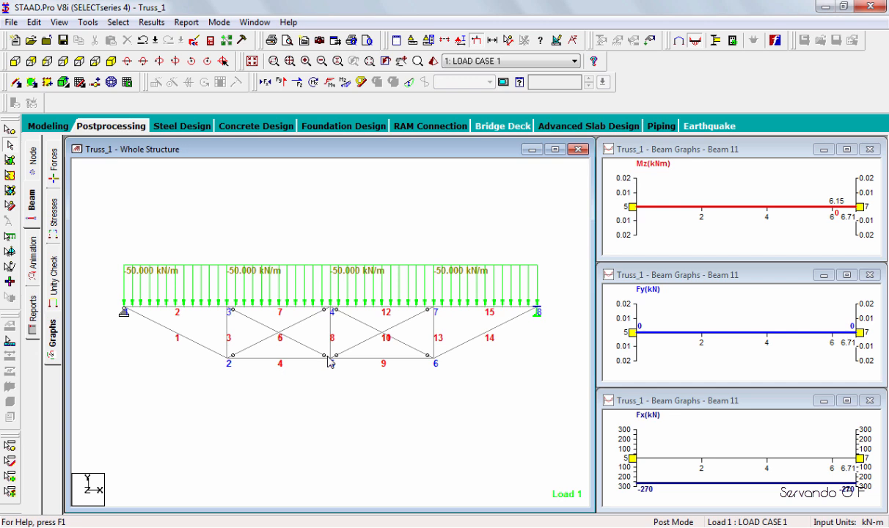